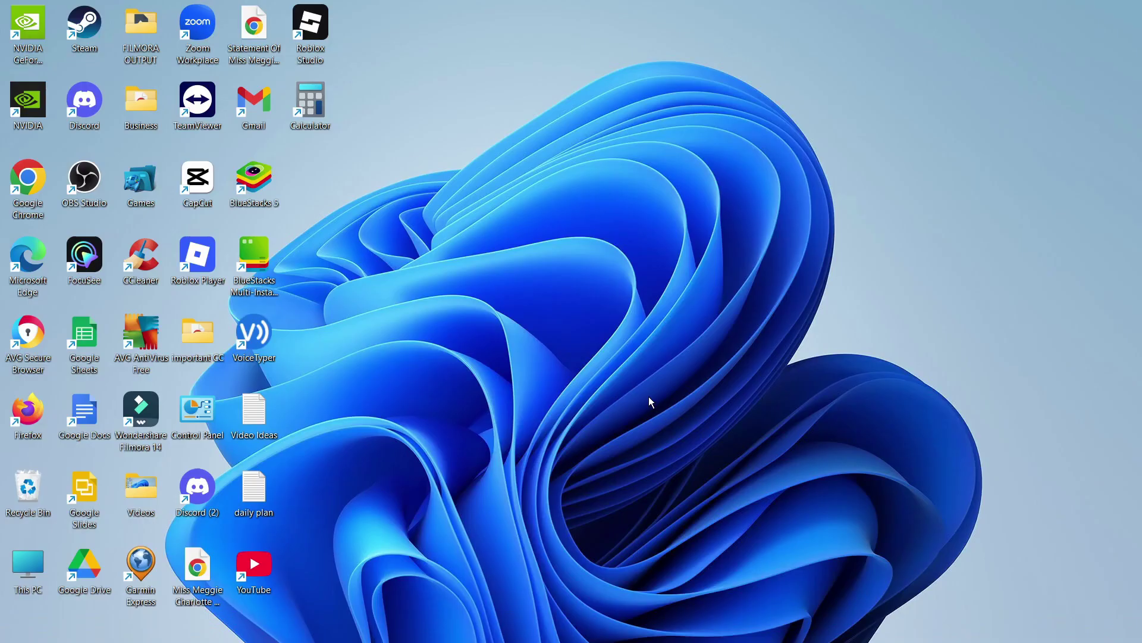
Step: Launch Run from Windows search and run %localappdata%, opening AppData\Local (89 items)
{"action": "mouse_move", "coordinate": [416, 641]}
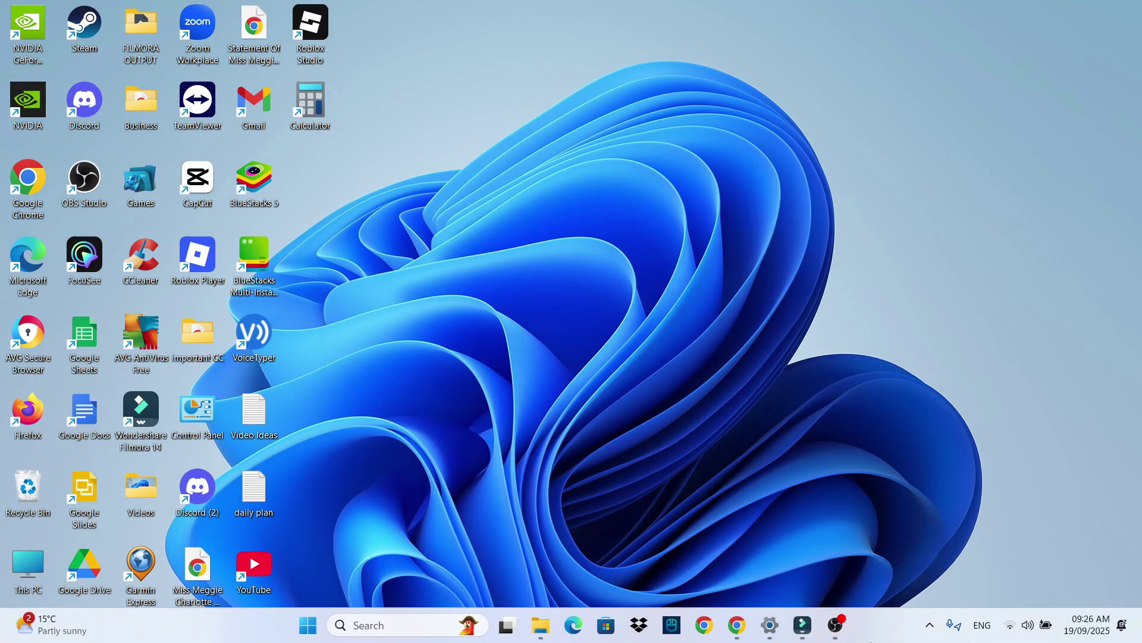
{"action": "left_click", "coordinate": [393, 625]}
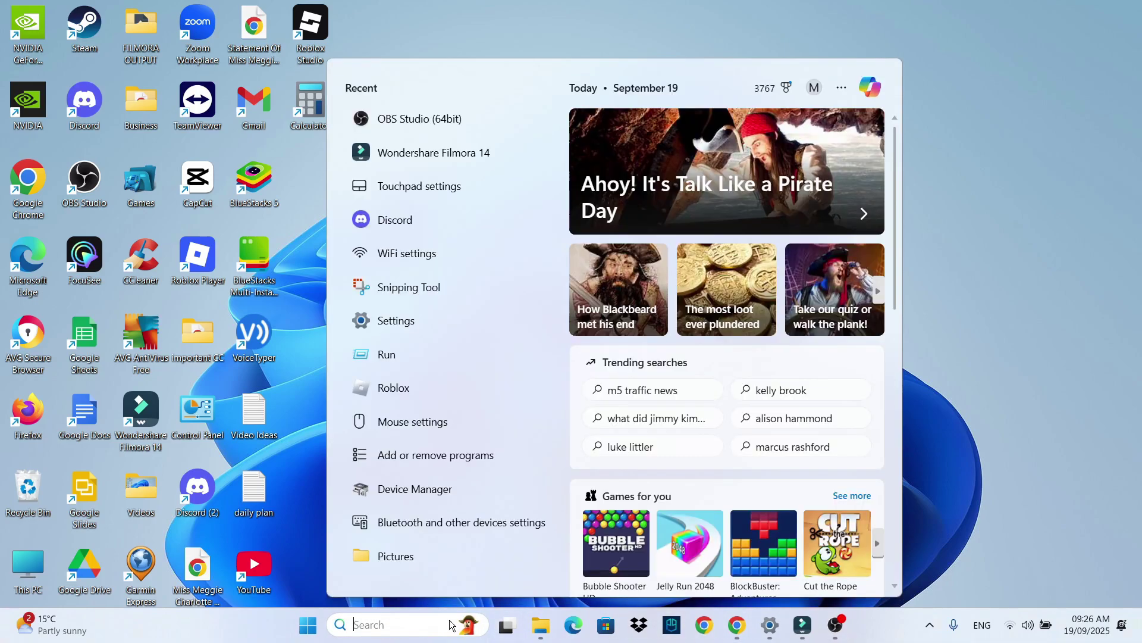
{"action": "type", "text": "run"}
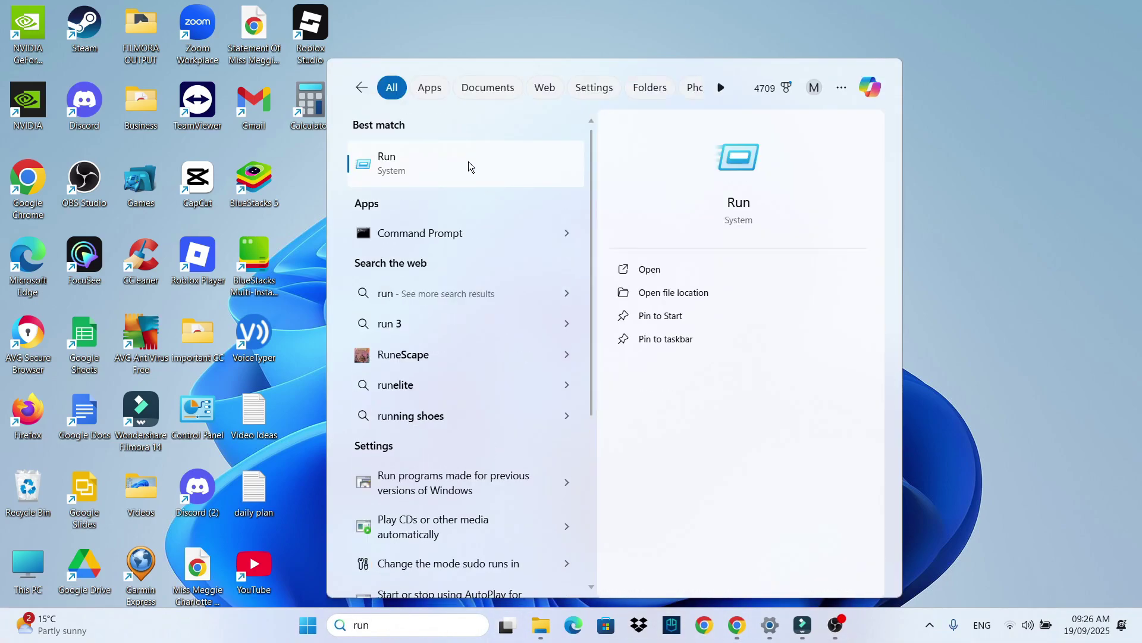
{"action": "left_click", "coordinate": [469, 161]}
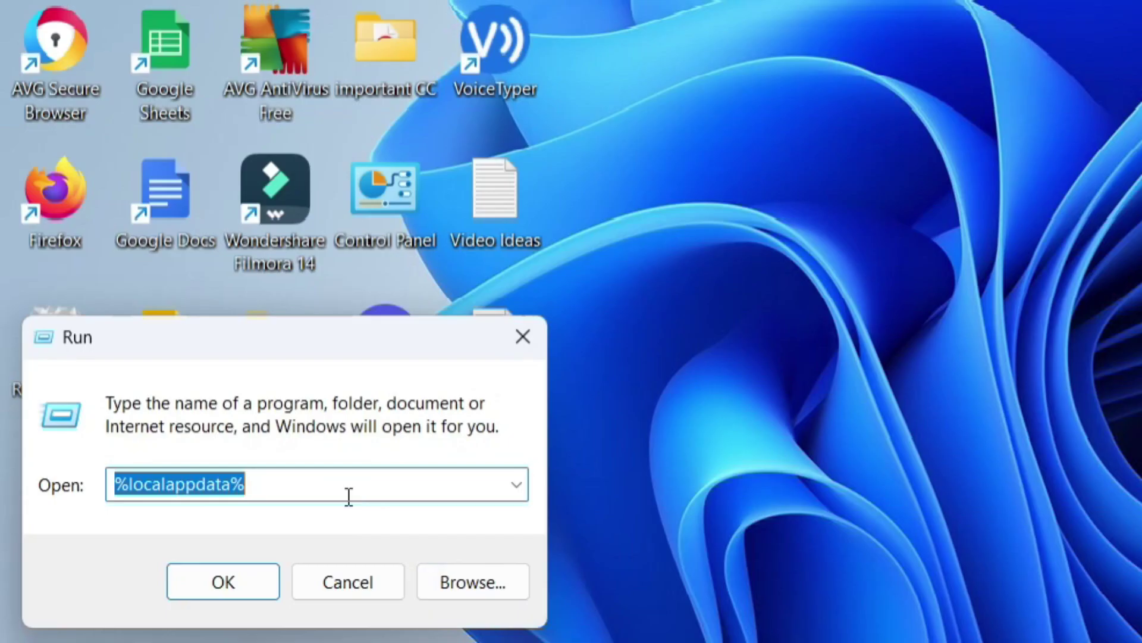
{"action": "left_click", "coordinate": [349, 496]}
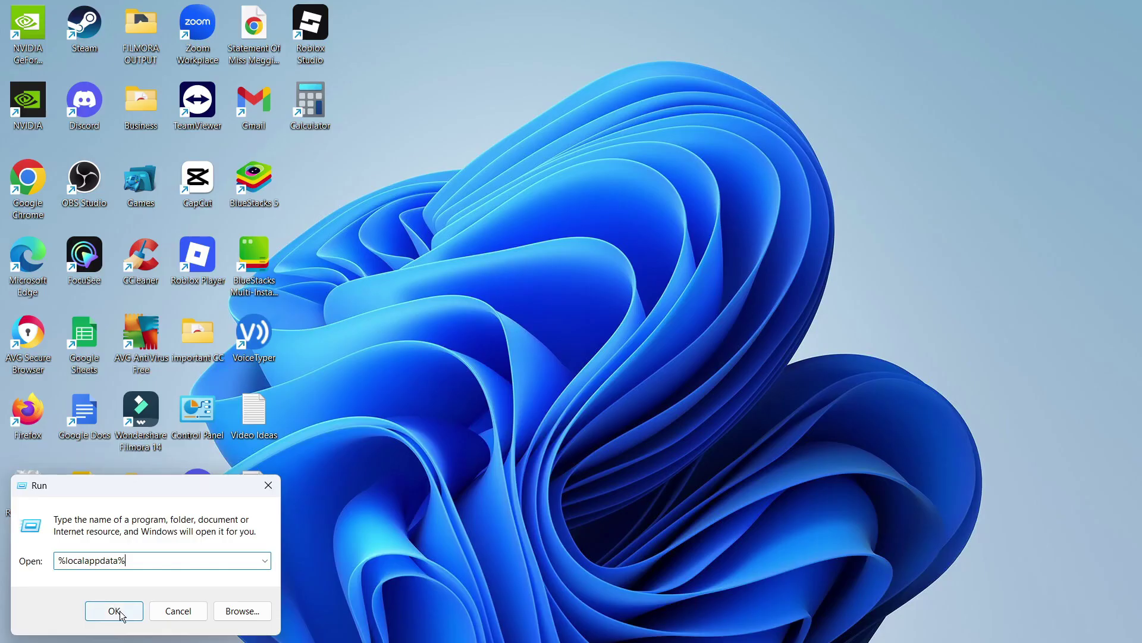
{"action": "left_click", "coordinate": [114, 611]}
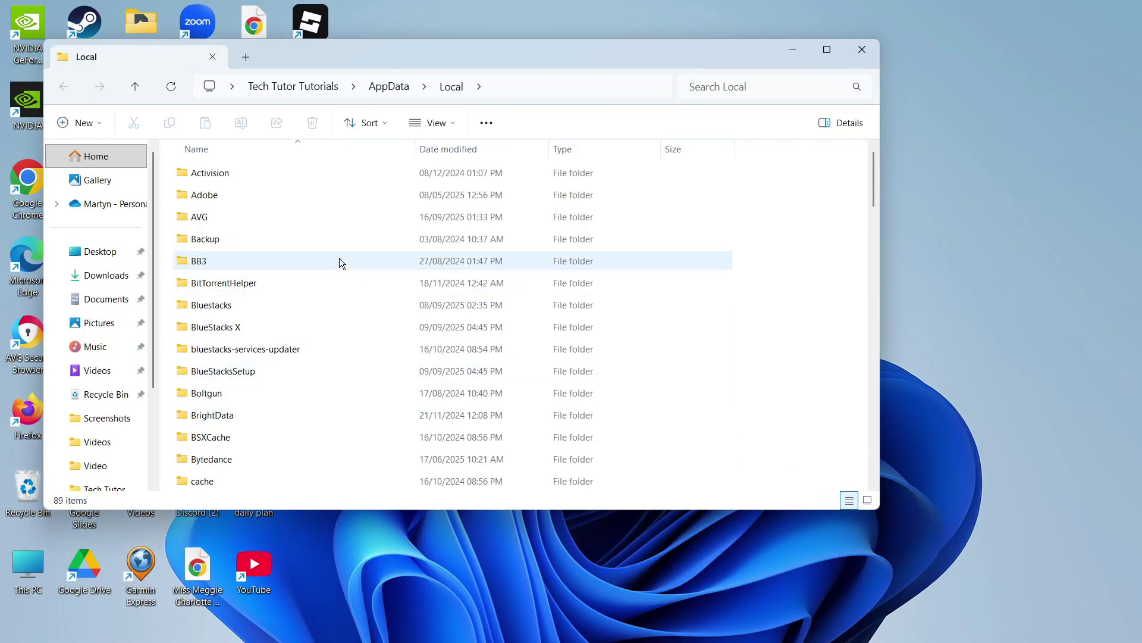
Step: Go into Roblox\Versions\version-31fc142272764f02 under AppData Local and run RobloxPlayerInstaller
{"action": "left_click", "coordinate": [339, 259]}
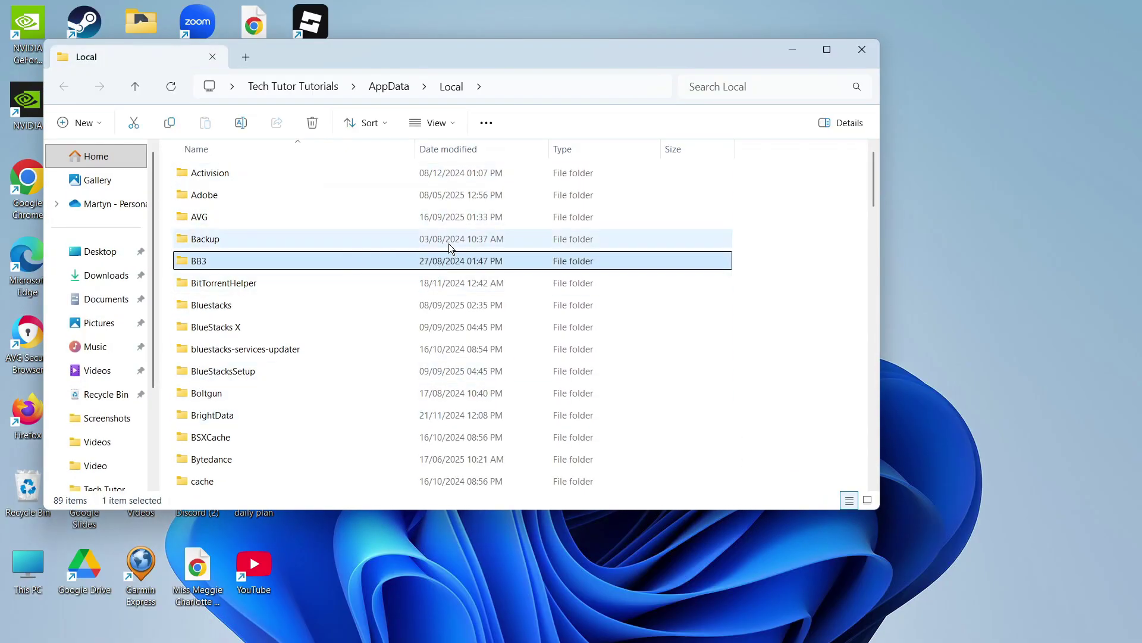
{"action": "scroll", "coordinate": [449, 245], "scroll_direction": "down", "scroll_amount": 7}
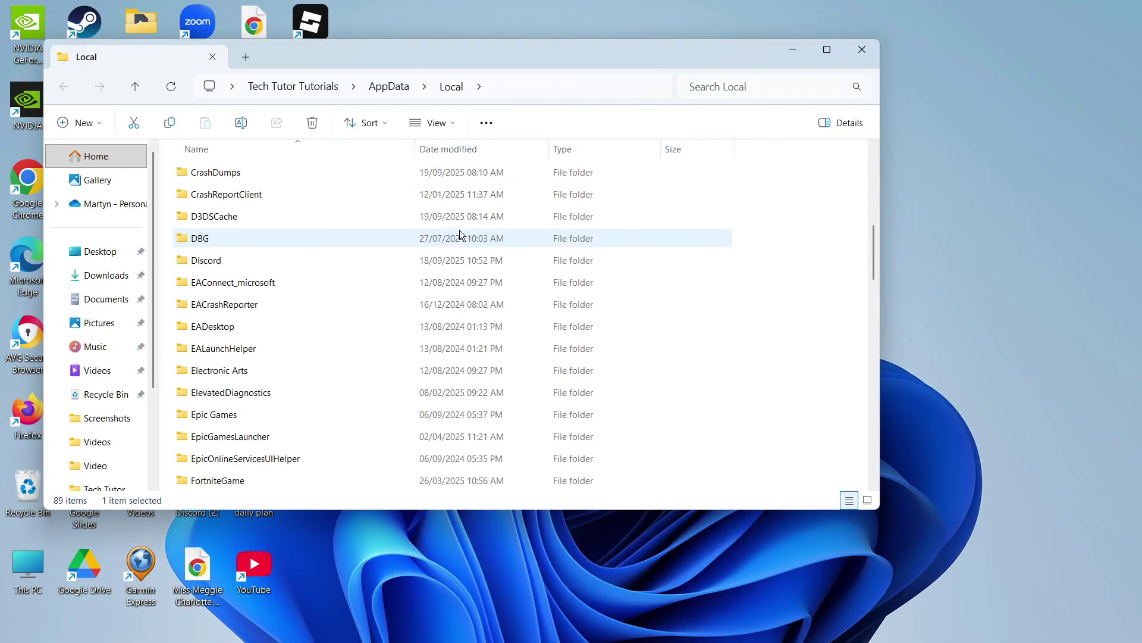
{"action": "scroll", "coordinate": [460, 231], "scroll_direction": "down", "scroll_amount": 12}
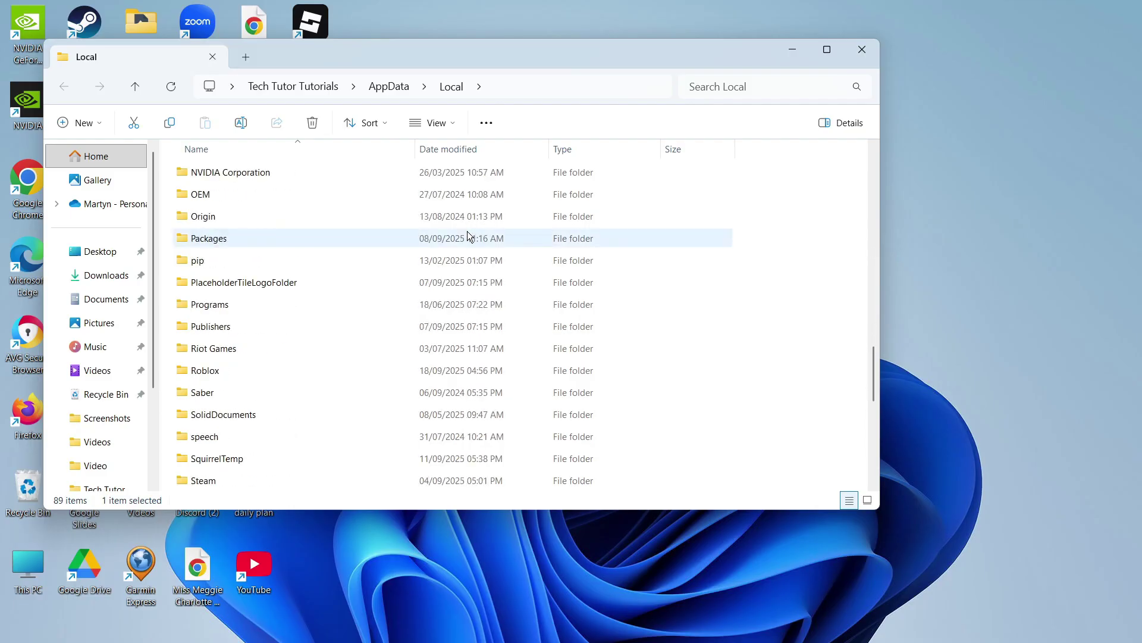
{"action": "scroll", "coordinate": [466, 231], "scroll_direction": "up", "scroll_amount": 1}
{"action": "scroll", "coordinate": [466, 234], "scroll_direction": "down", "scroll_amount": 1}
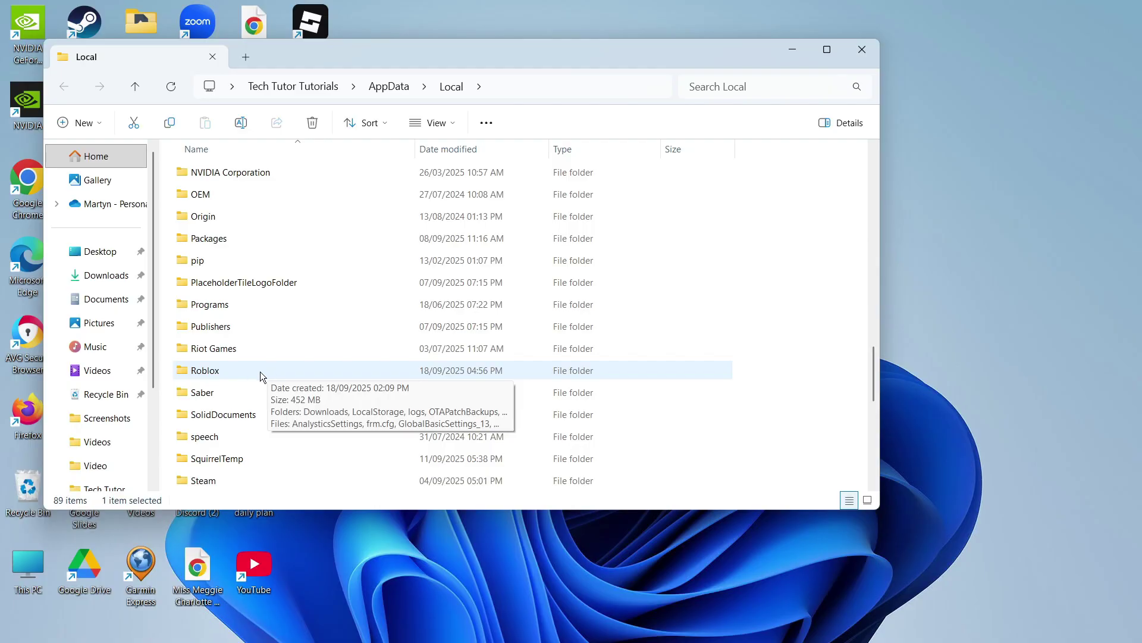
{"action": "double_click", "coordinate": [260, 371]}
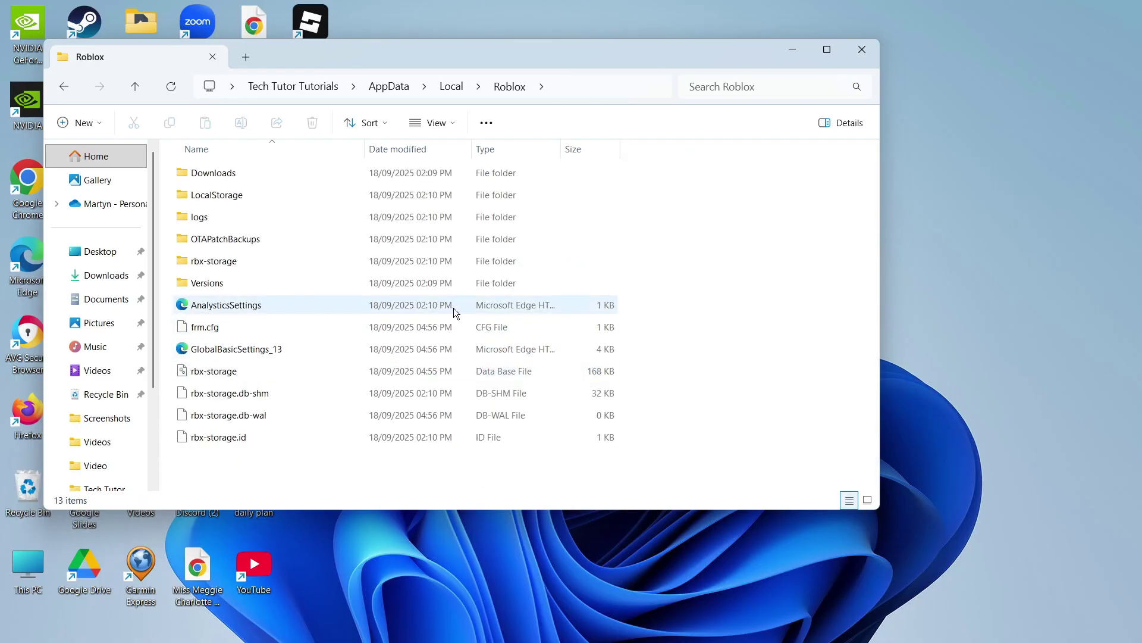
{"action": "double_click", "coordinate": [222, 290]}
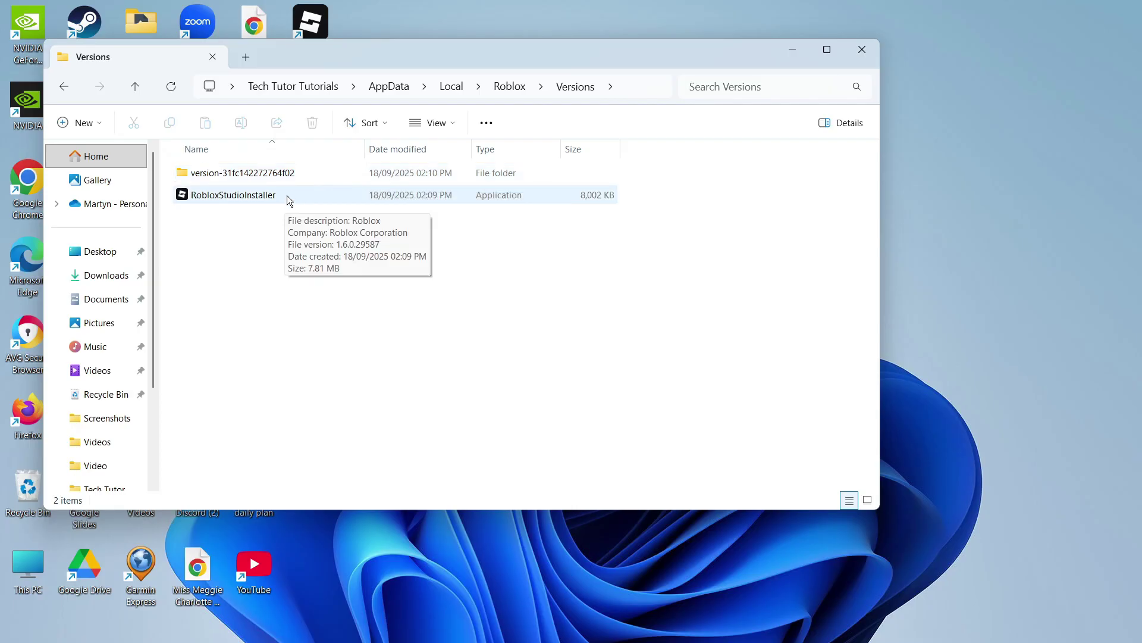
{"action": "double_click", "coordinate": [293, 174]}
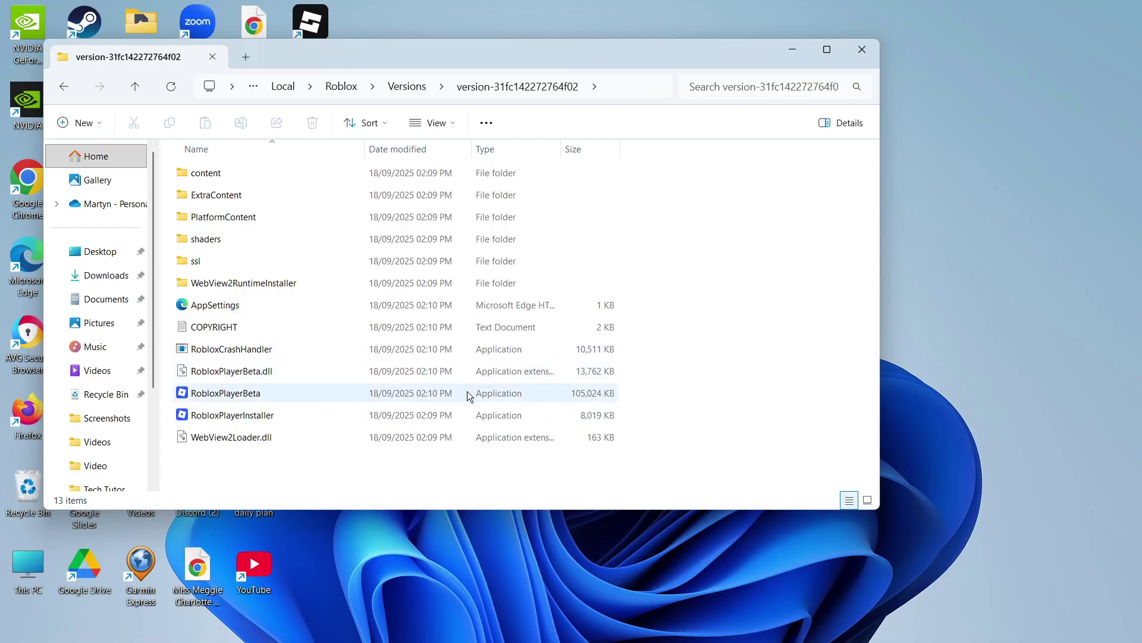
{"action": "double_click", "coordinate": [331, 415]}
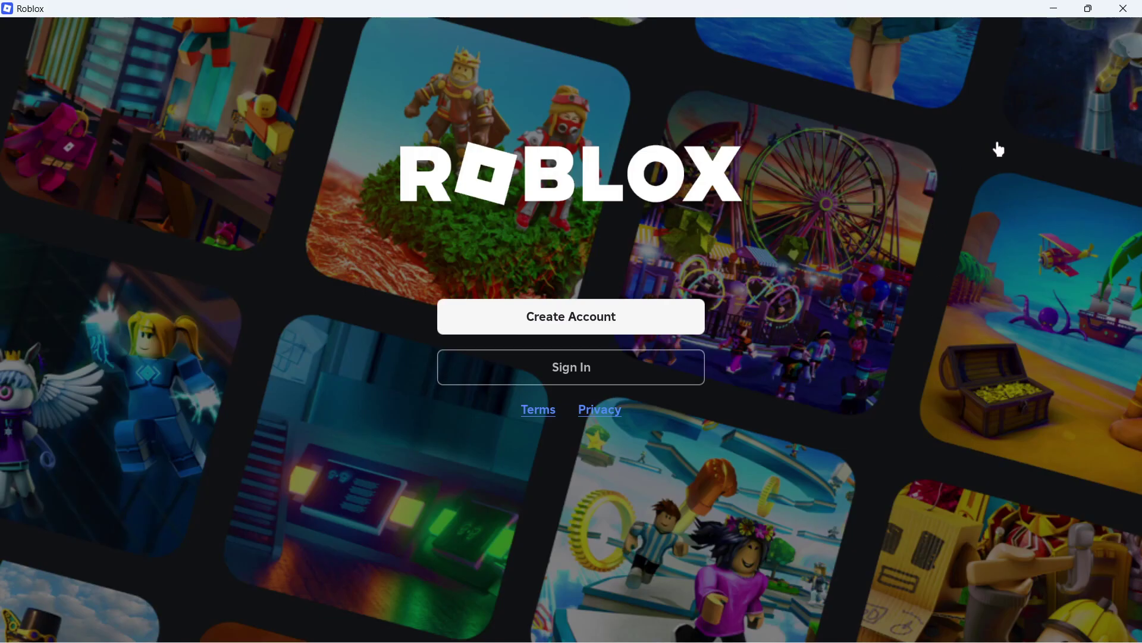
Step: Close the Roblox welcome window
{"action": "left_click", "coordinate": [1108, 6]}
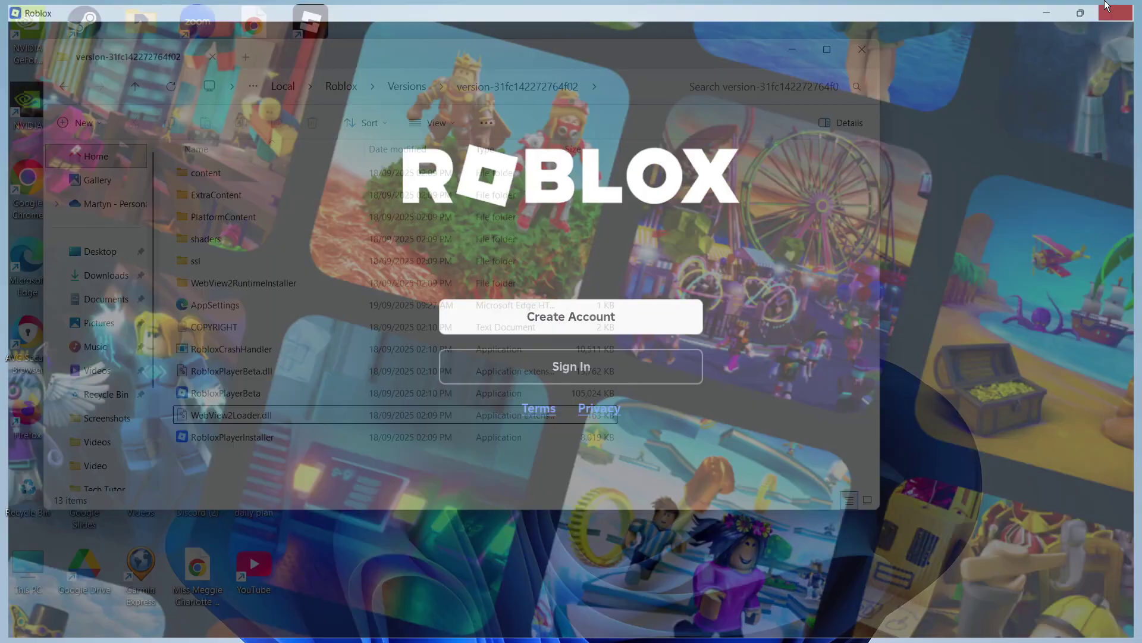
Step: Close File Explorer and run %localappdata% from Run again to reopen AppData\Local
{"action": "left_click", "coordinate": [863, 50]}
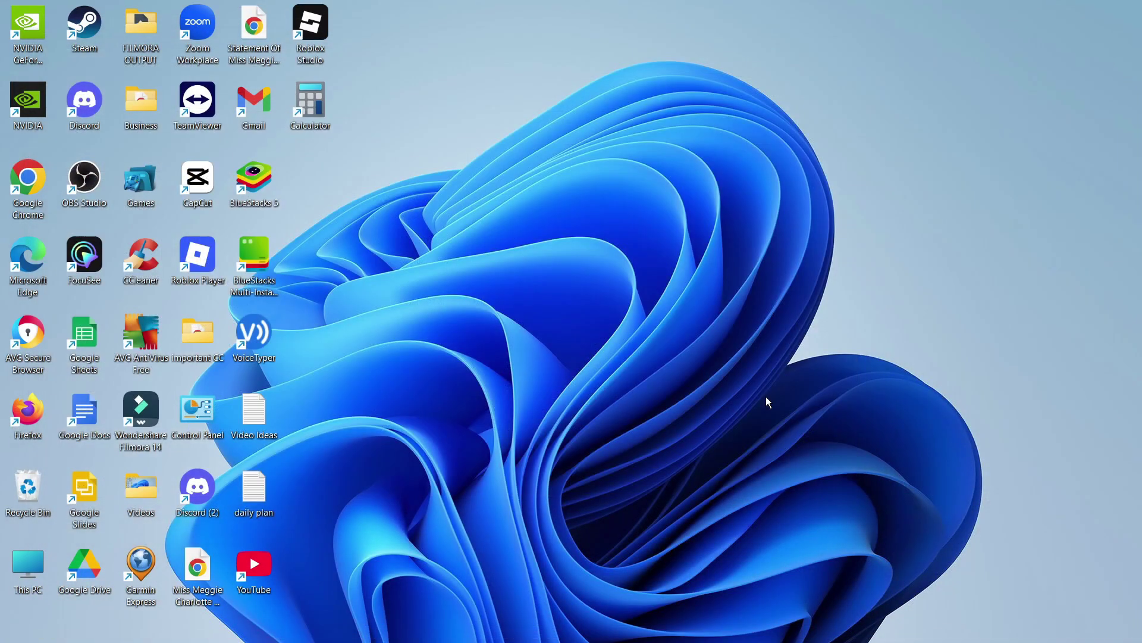
{"action": "mouse_move", "coordinate": [439, 635]}
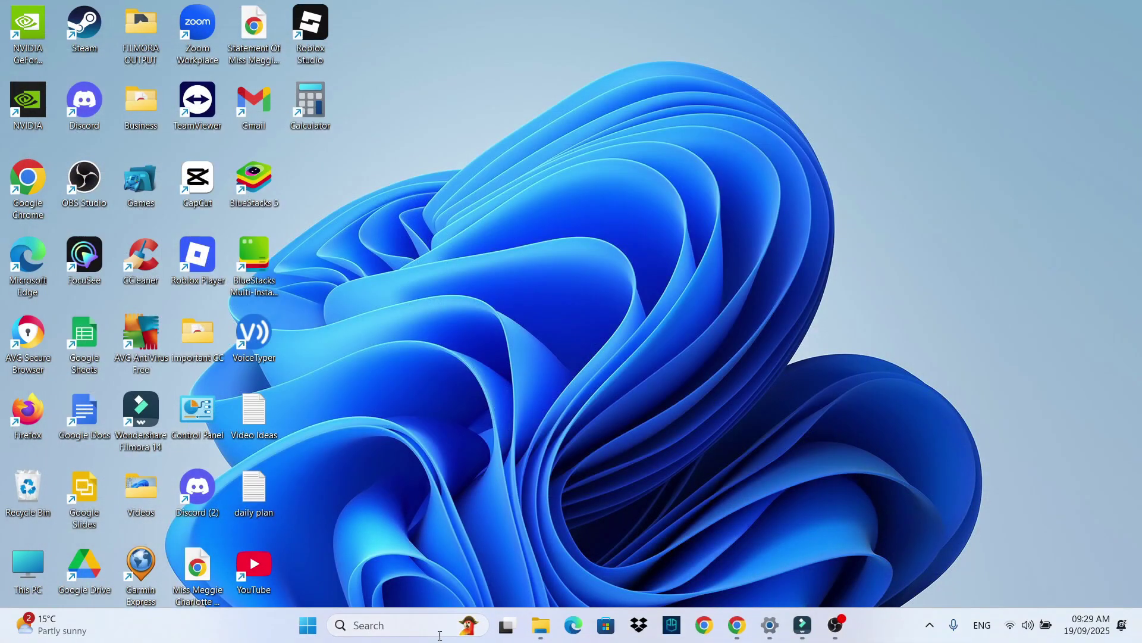
{"action": "left_click", "coordinate": [404, 623]}
{"action": "type", "text": "run"}
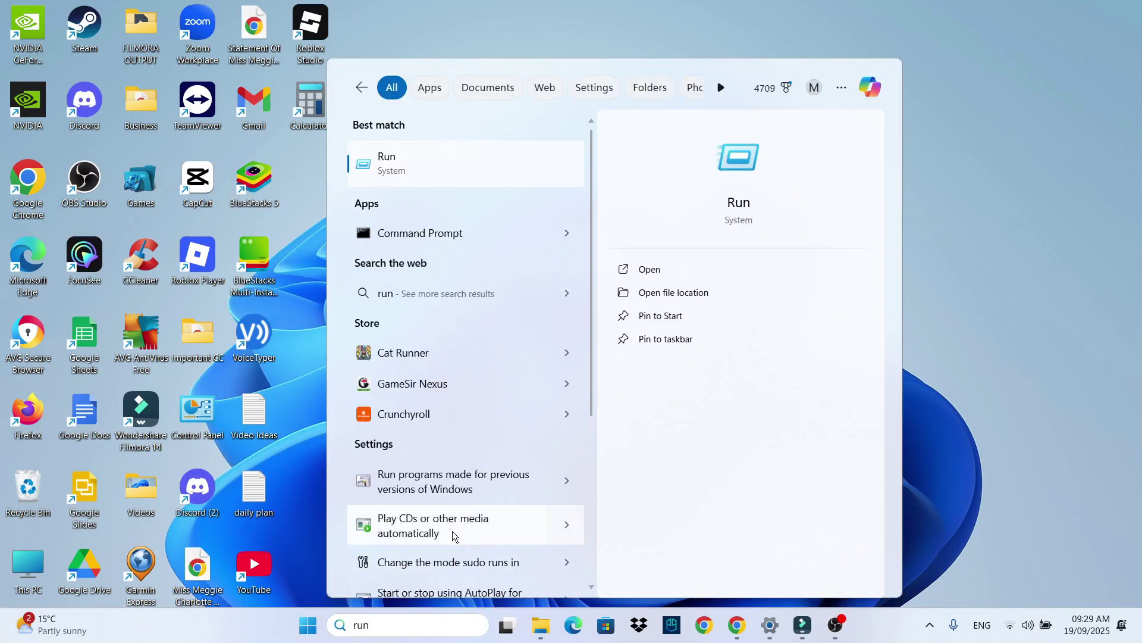
{"action": "left_click", "coordinate": [465, 178]}
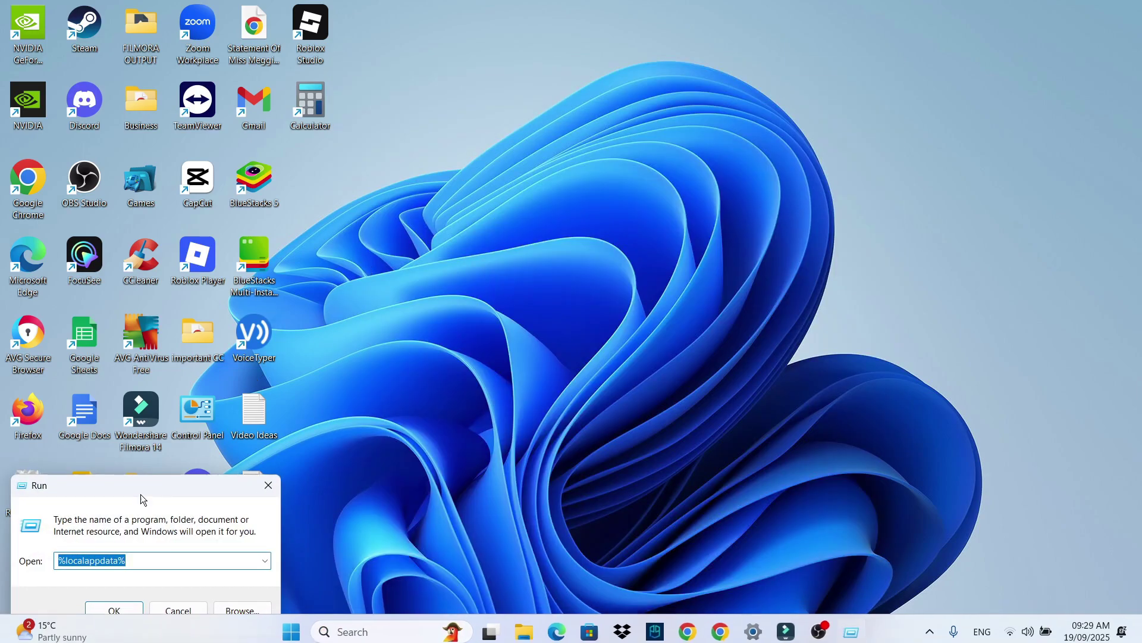
{"action": "left_click", "coordinate": [159, 560]}
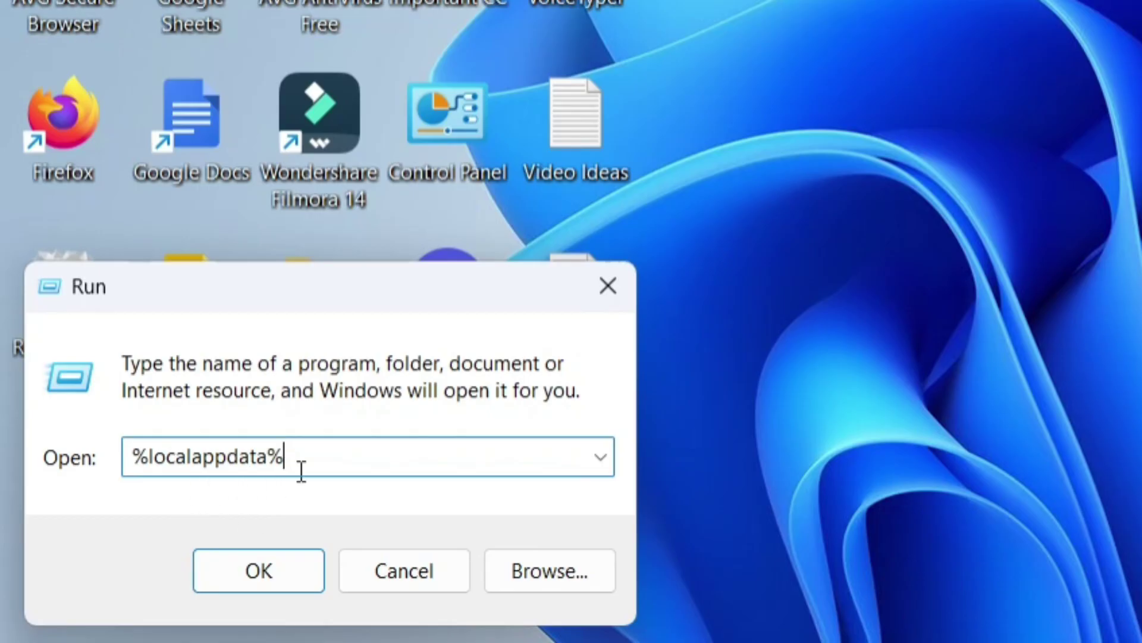
{"action": "left_click", "coordinate": [280, 581]}
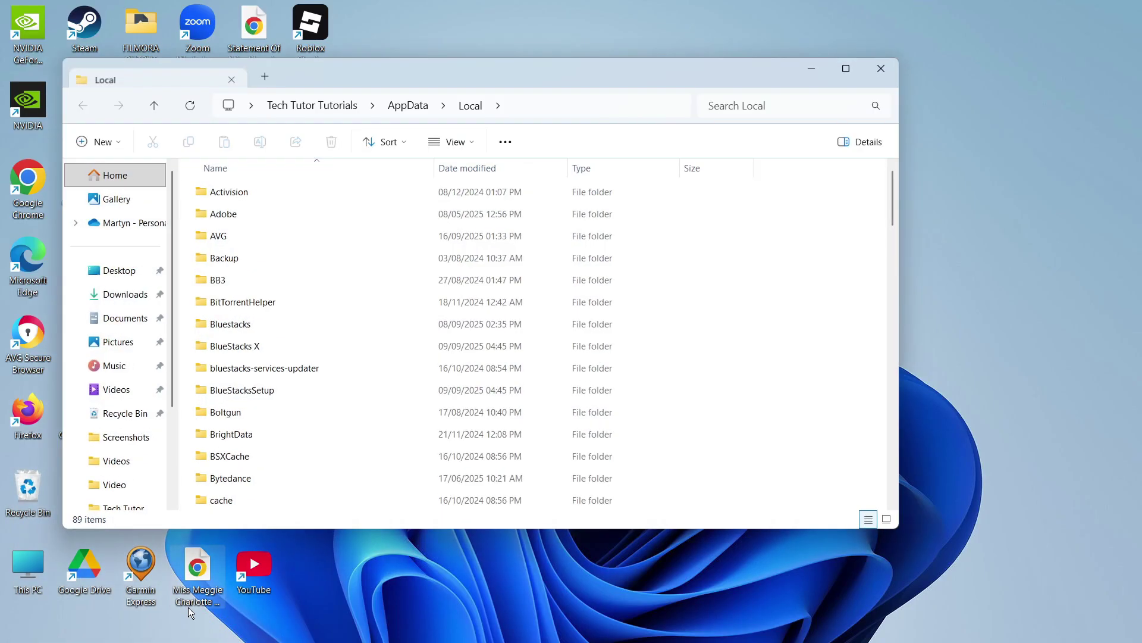
Step: Delete the Roblox folder from AppData\Local, leaving 88 items
{"action": "left_click", "coordinate": [357, 334]}
{"action": "scroll", "coordinate": [361, 342], "scroll_direction": "down", "scroll_amount": 12}
{"action": "scroll", "coordinate": [364, 352], "scroll_direction": "down", "scroll_amount": 15}
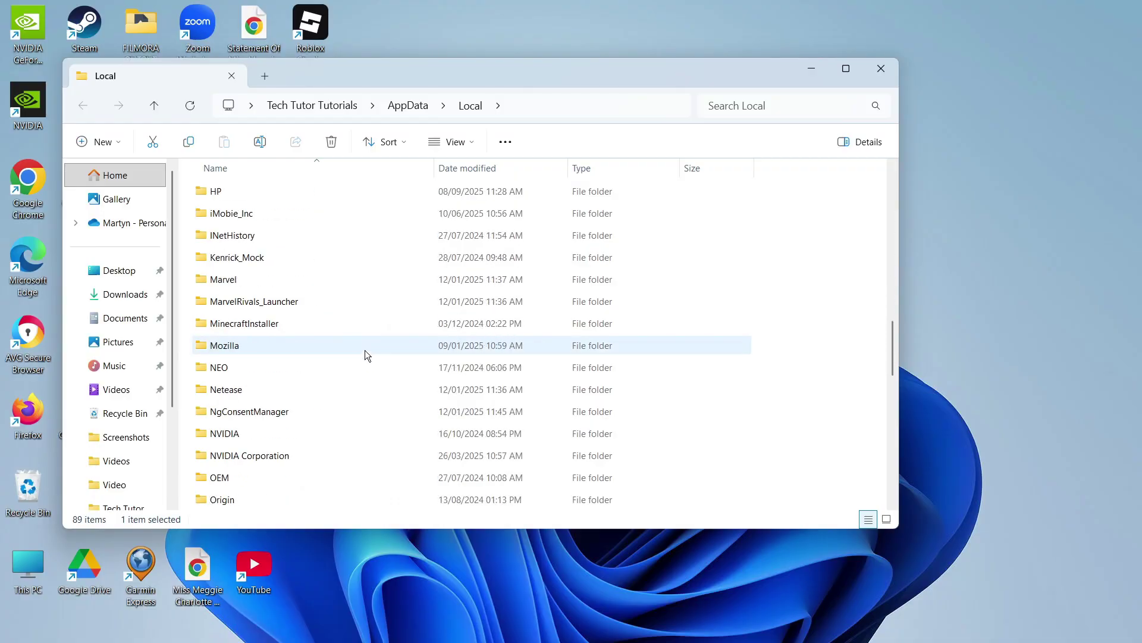
{"action": "scroll", "coordinate": [356, 347], "scroll_direction": "up", "scroll_amount": 3}
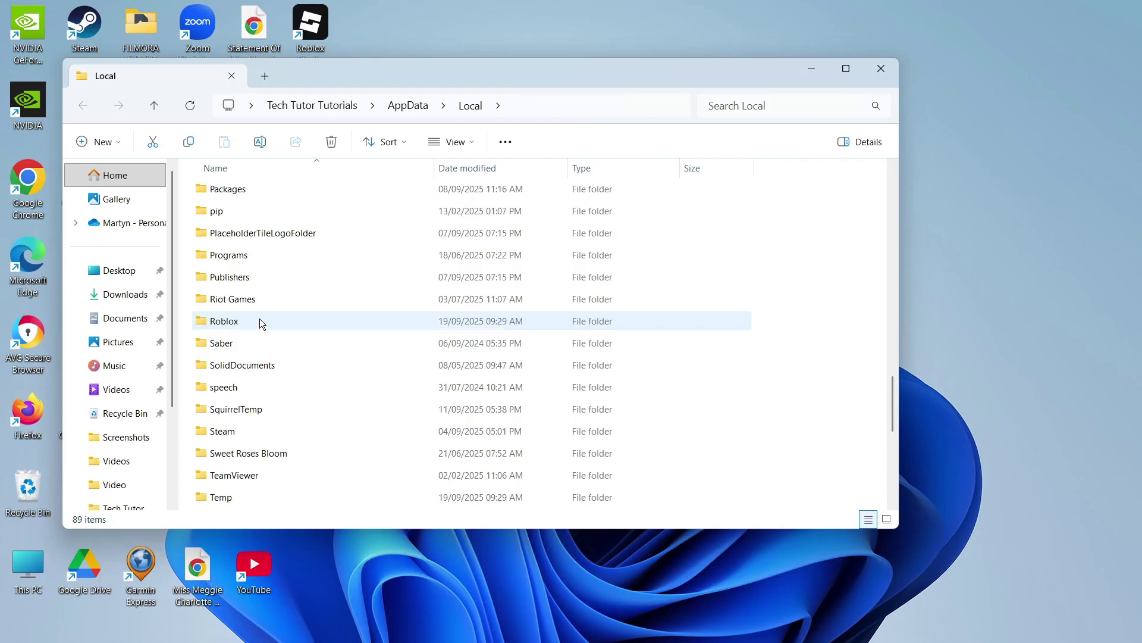
{"action": "right_click", "coordinate": [260, 321]}
{"action": "right_click", "coordinate": [260, 321]}
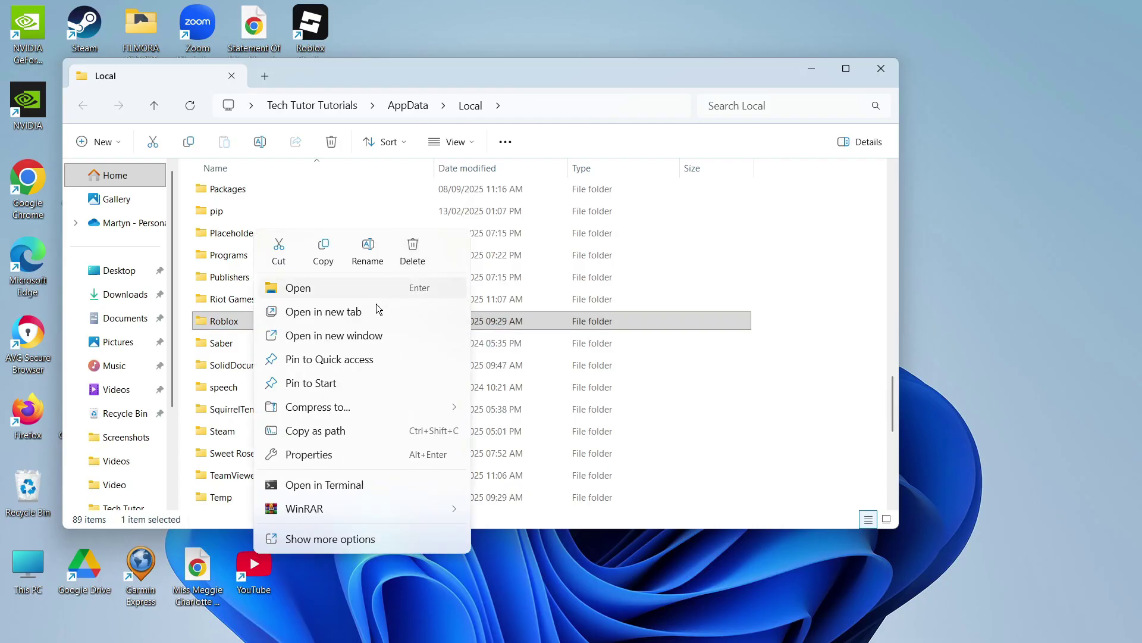
{"action": "left_click", "coordinate": [413, 253]}
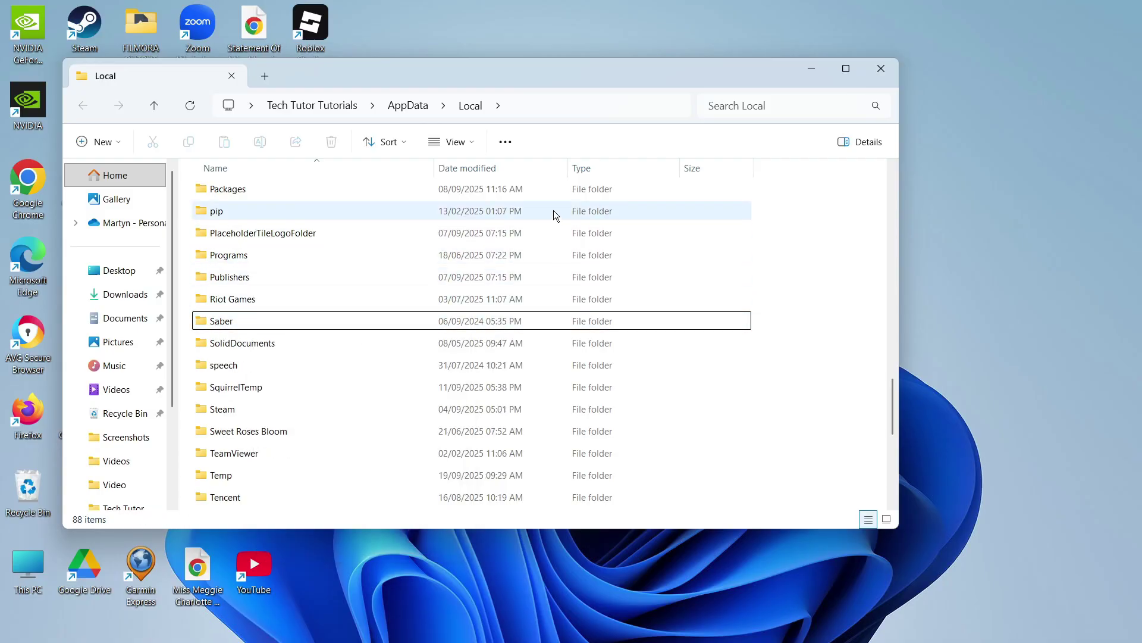
Step: Close File Explorer, open Run from search, and enter %temp% as the path
{"action": "left_click", "coordinate": [881, 67]}
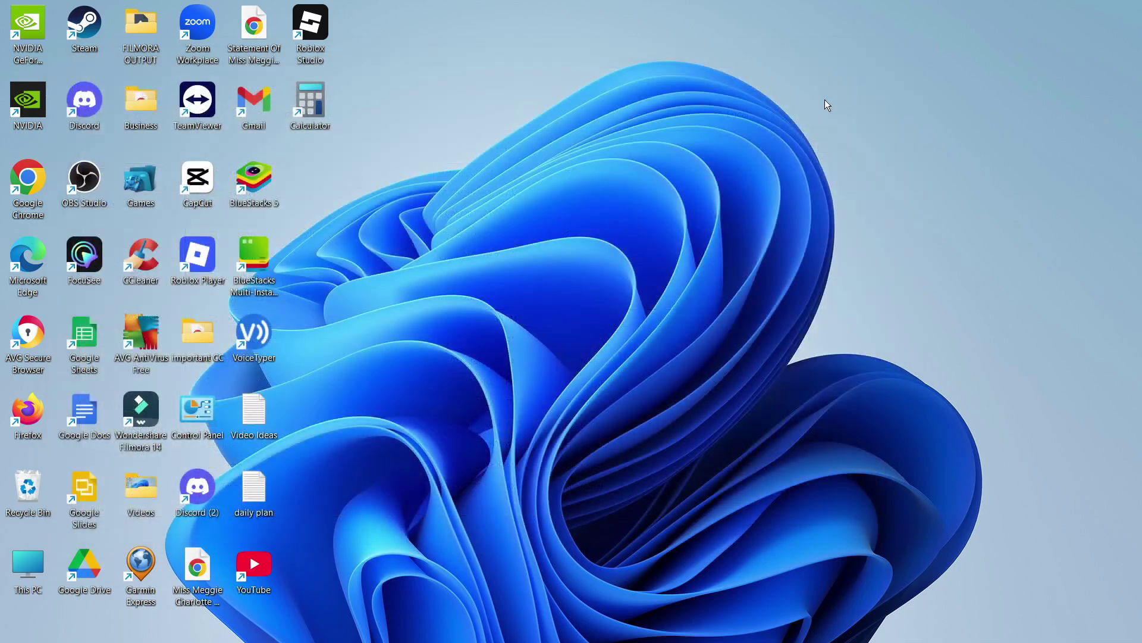
{"action": "mouse_move", "coordinate": [462, 636]}
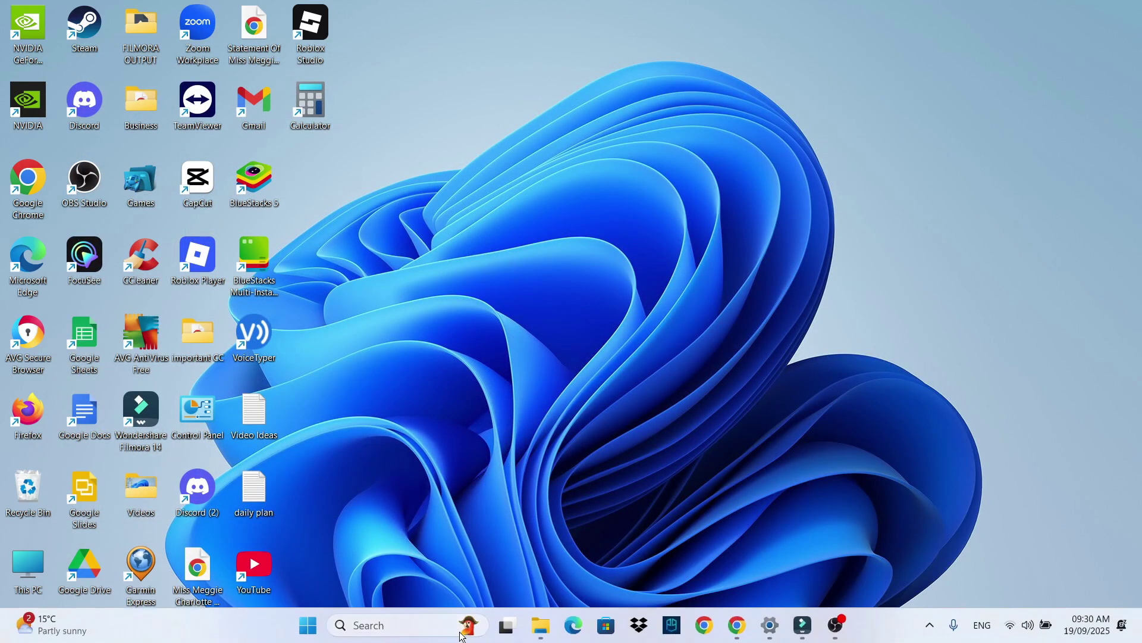
{"action": "left_click", "coordinate": [406, 621]}
{"action": "type", "text": "run"}
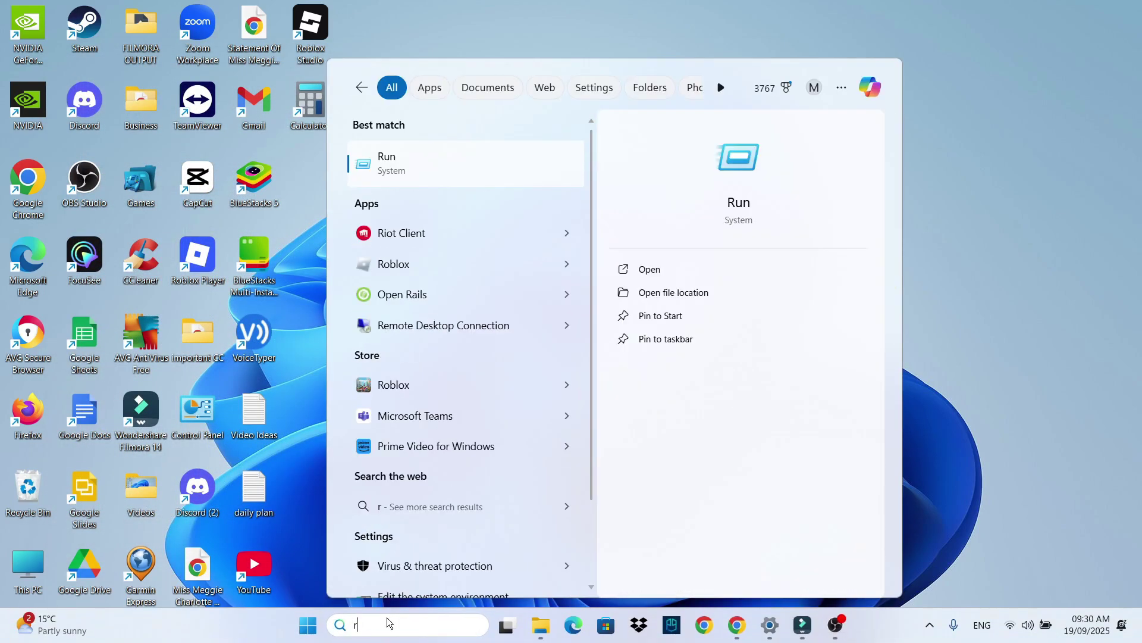
{"action": "left_click", "coordinate": [480, 173]}
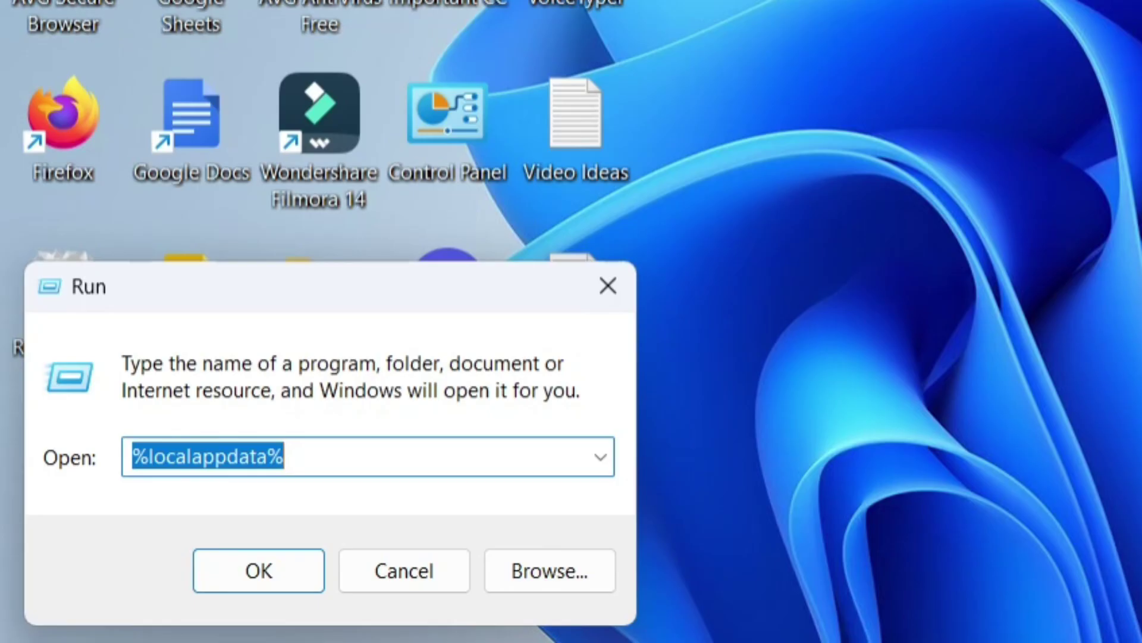
{"action": "type", "text": "%temp"}
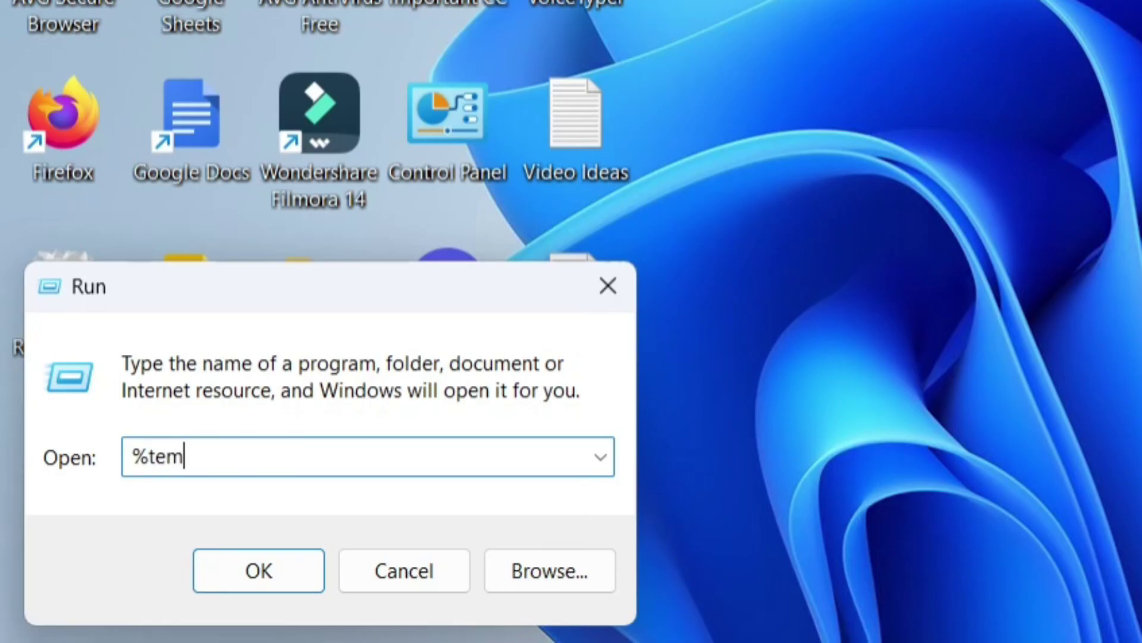
{"action": "type", "text": "%"}
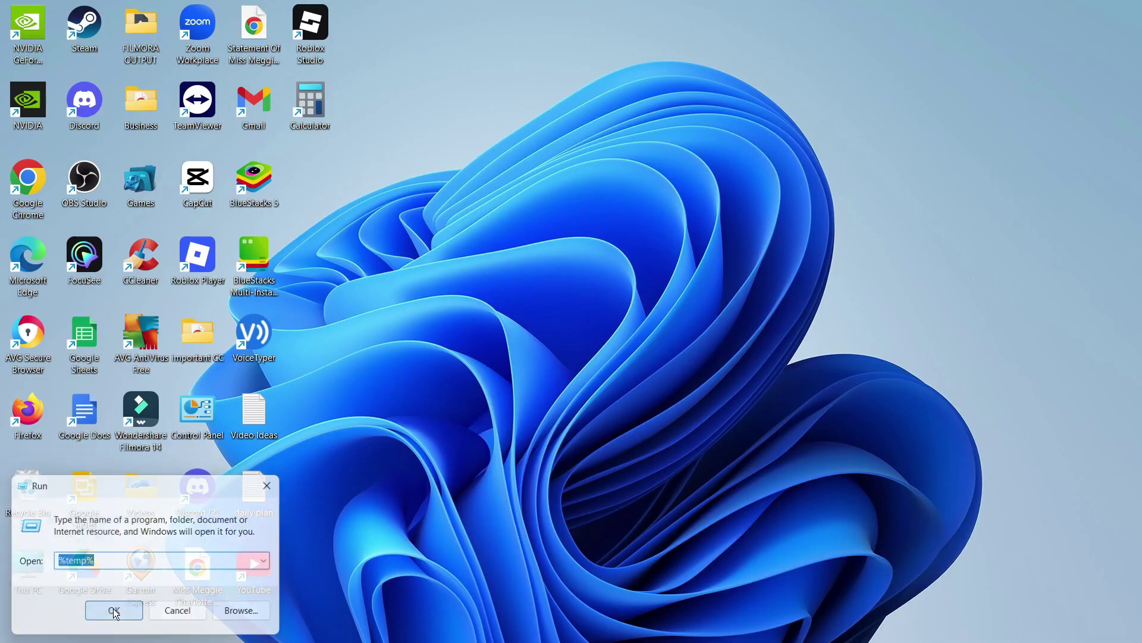
Step: Open the Temp folder and search it for 'roblox'
{"action": "left_click", "coordinate": [253, 565]}
{"action": "left_click", "coordinate": [361, 240]}
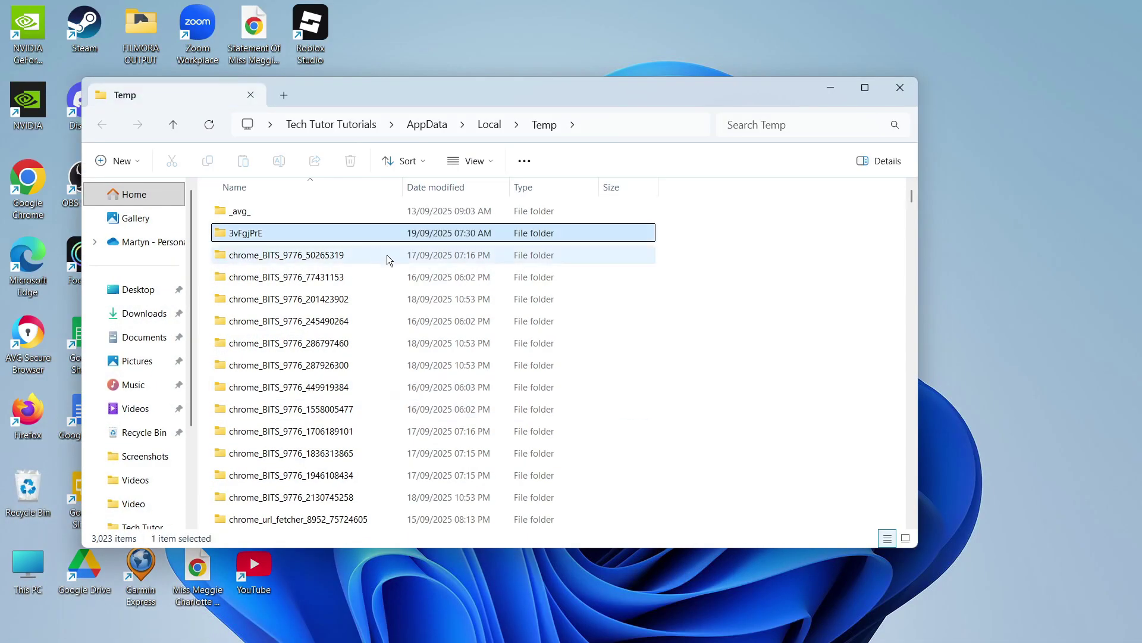
{"action": "scroll", "coordinate": [405, 276], "scroll_direction": "down", "scroll_amount": 8}
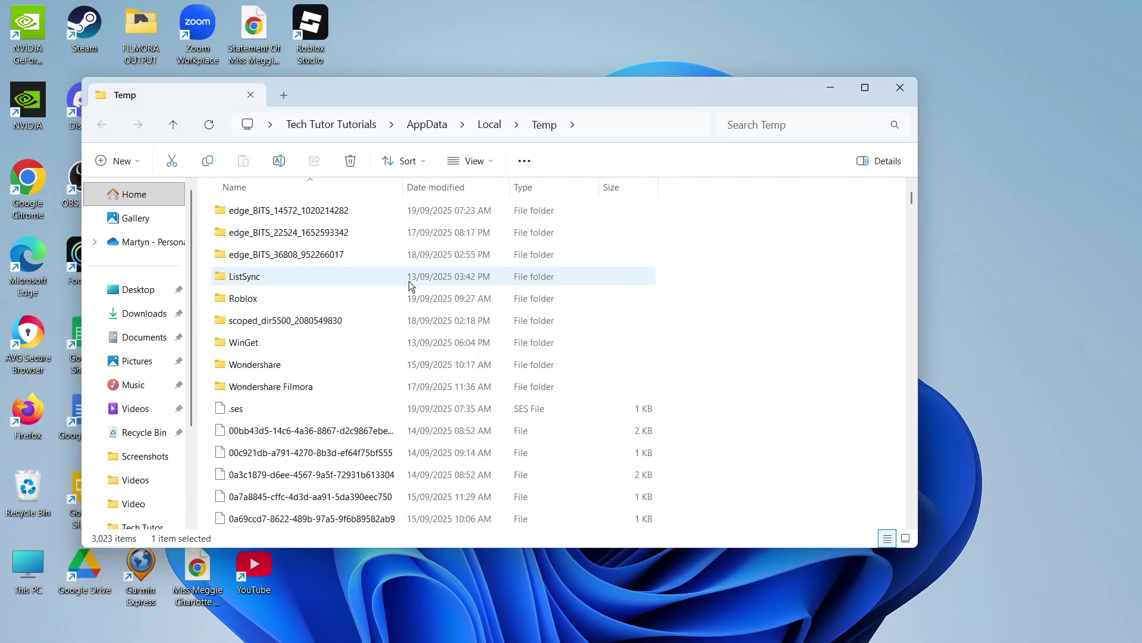
{"action": "scroll", "coordinate": [410, 280], "scroll_direction": "up", "scroll_amount": 6}
{"action": "scroll", "coordinate": [412, 294], "scroll_direction": "down", "scroll_amount": 1}
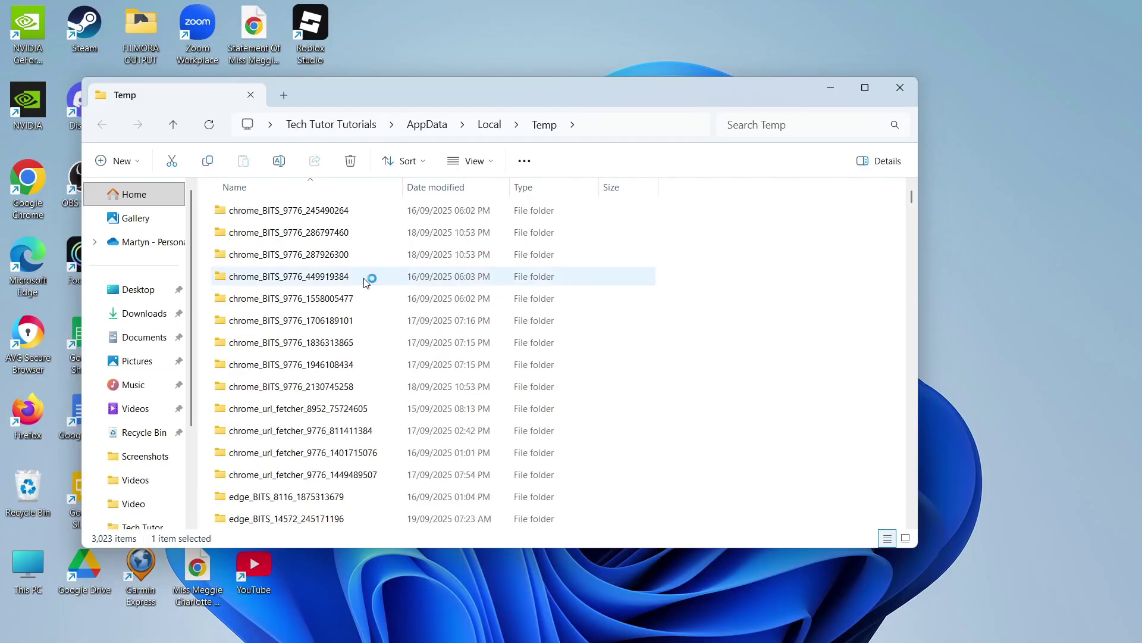
{"action": "scroll", "coordinate": [362, 288], "scroll_direction": "down", "scroll_amount": 1}
{"action": "scroll", "coordinate": [384, 262], "scroll_direction": "down", "scroll_amount": 4}
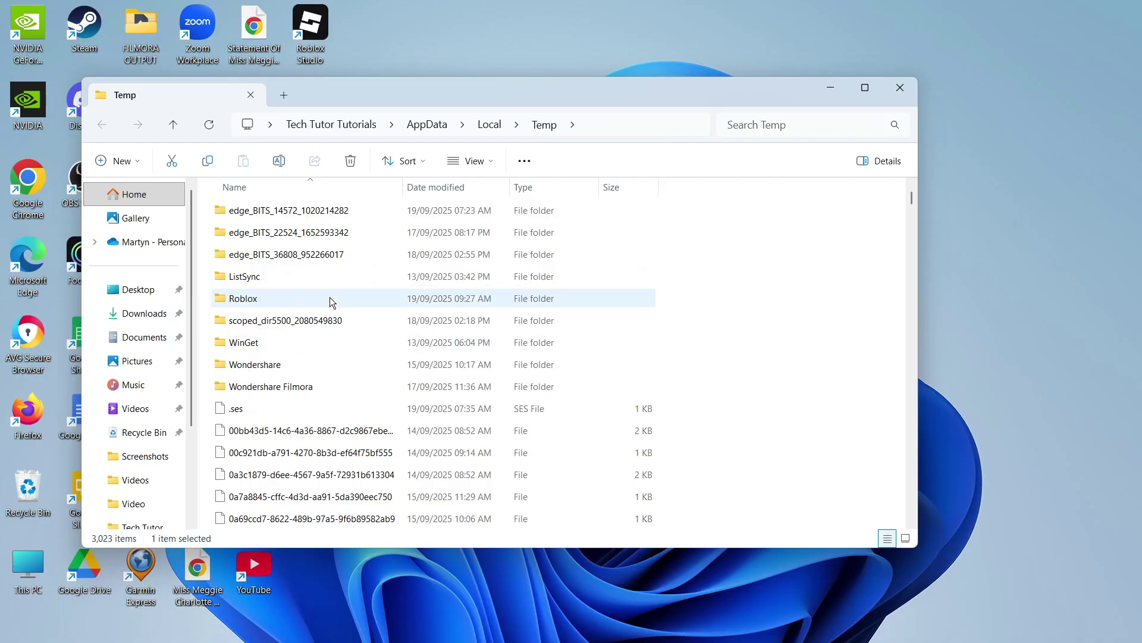
{"action": "scroll", "coordinate": [357, 302], "scroll_direction": "up", "scroll_amount": 6}
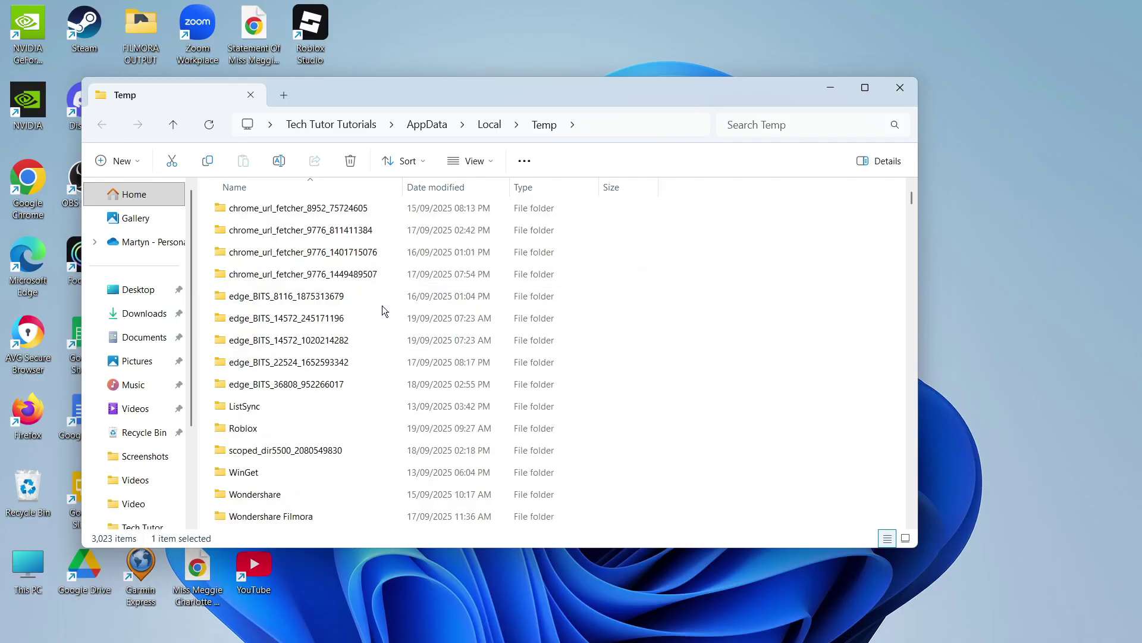
{"action": "left_click", "coordinate": [780, 126]}
{"action": "type", "text": "roblox"}
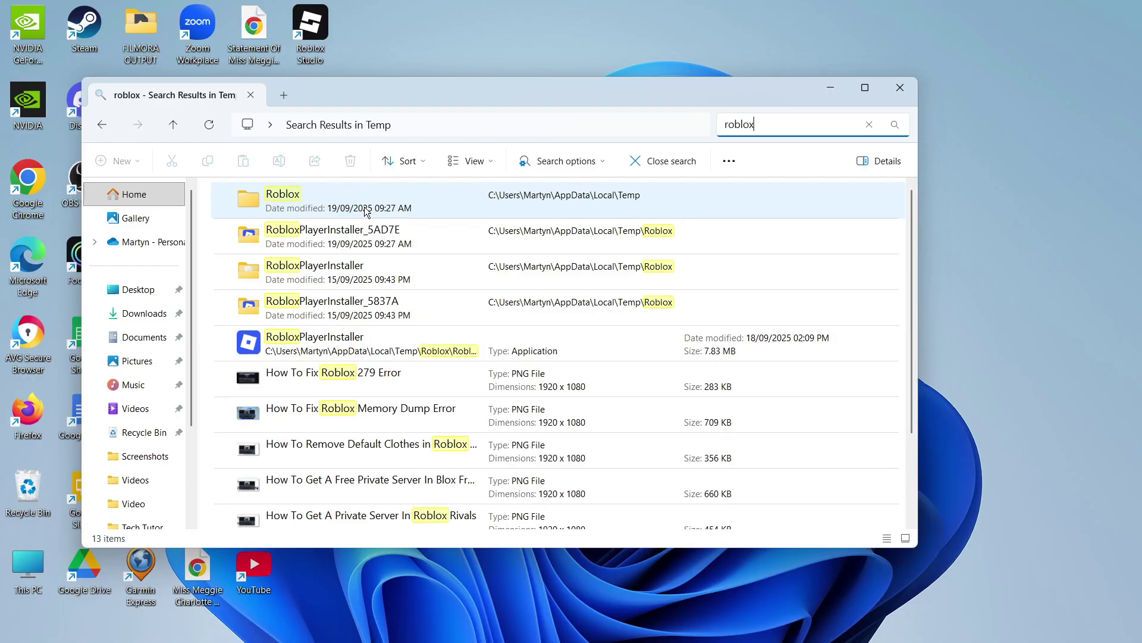
Step: Permanently delete the four Roblox folders found in Temp, then close Explorer
{"action": "left_click", "coordinate": [368, 212]}
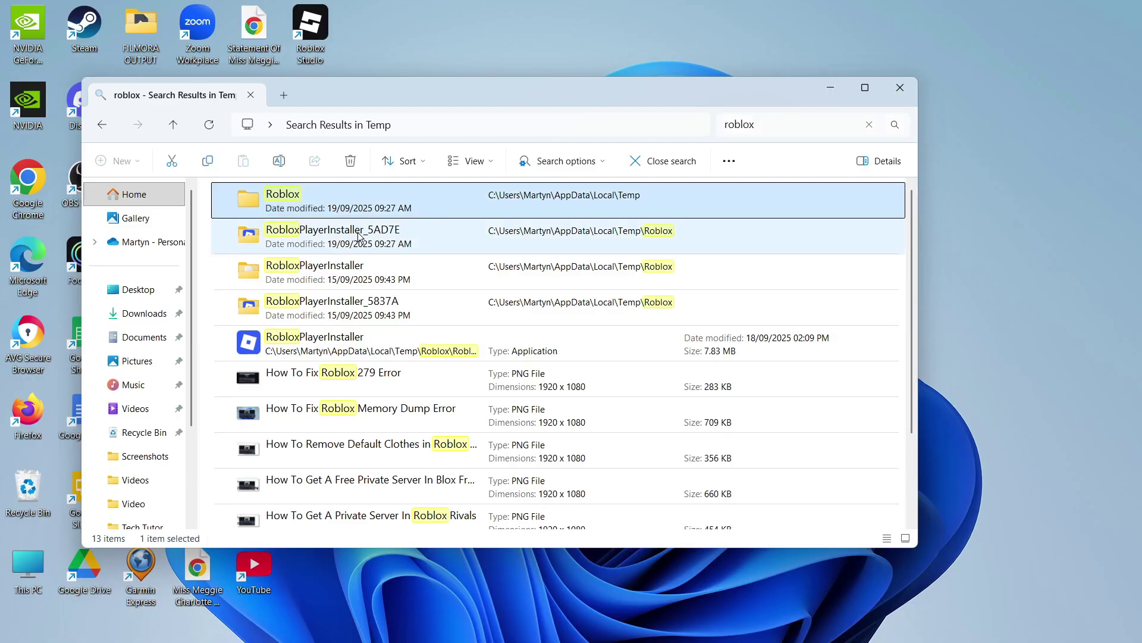
{"action": "left_click", "coordinate": [359, 236], "text": "ctrl"}
{"action": "left_click", "coordinate": [369, 265], "text": "ctrl"}
{"action": "left_click", "coordinate": [374, 307], "text": "ctrl"}
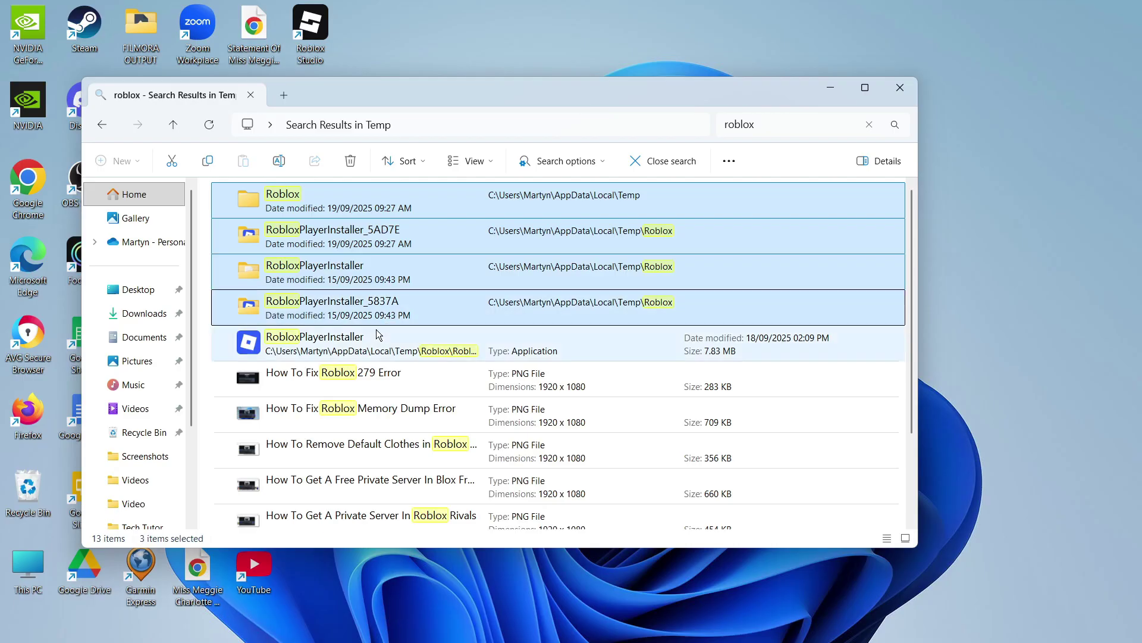
{"action": "key", "text": "Delete"}
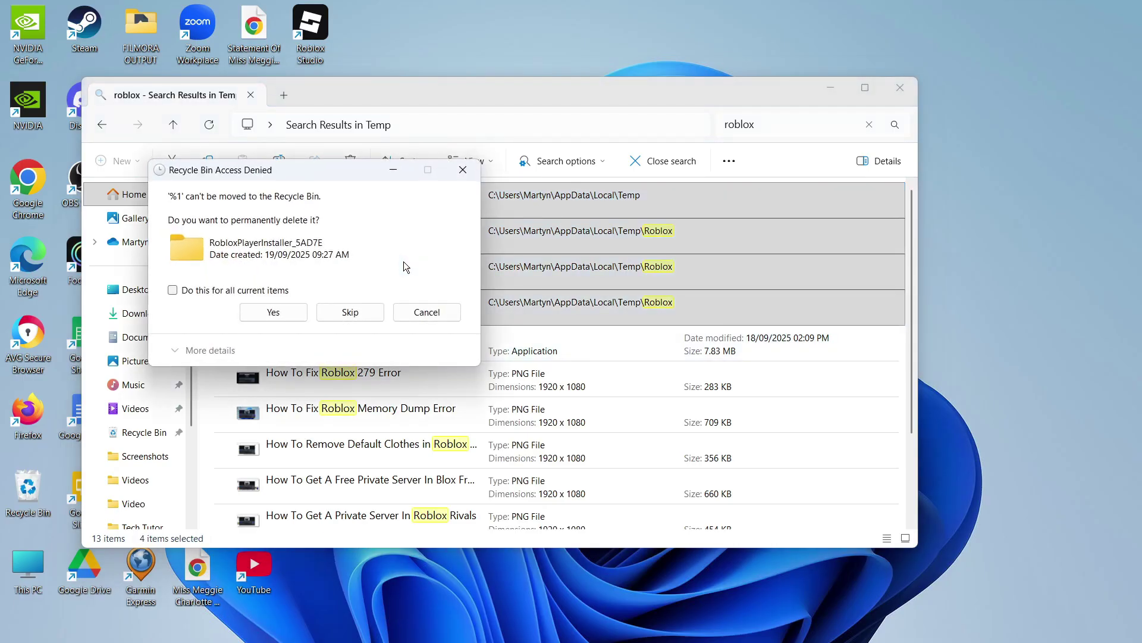
{"action": "key", "text": "Escape"}
{"action": "left_click", "coordinate": [462, 319]}
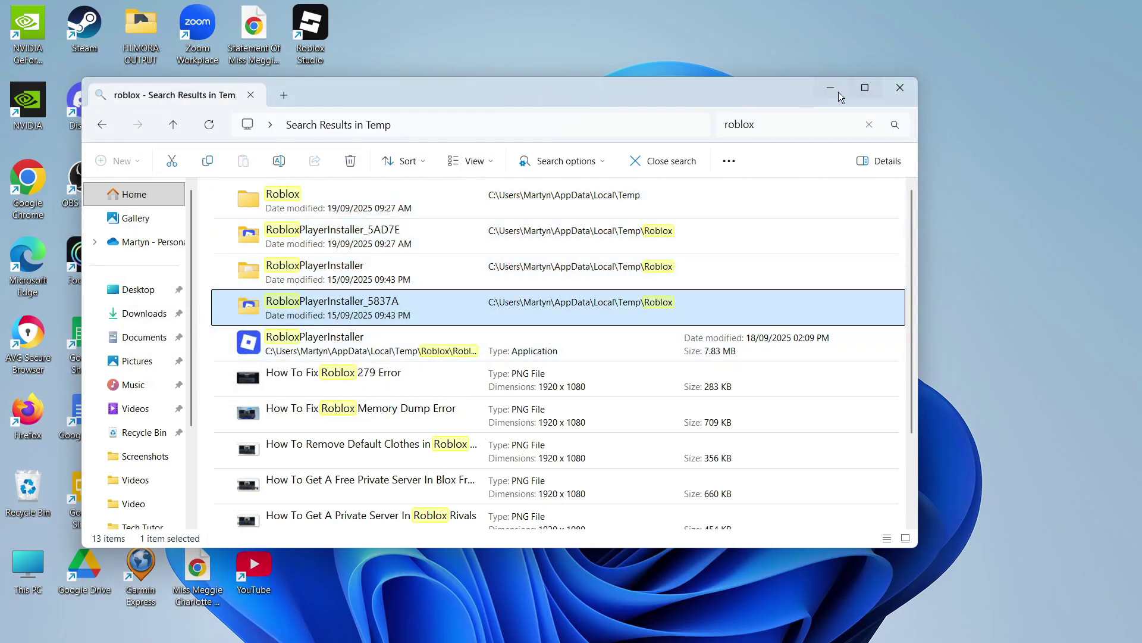
{"action": "left_click", "coordinate": [914, 91]}
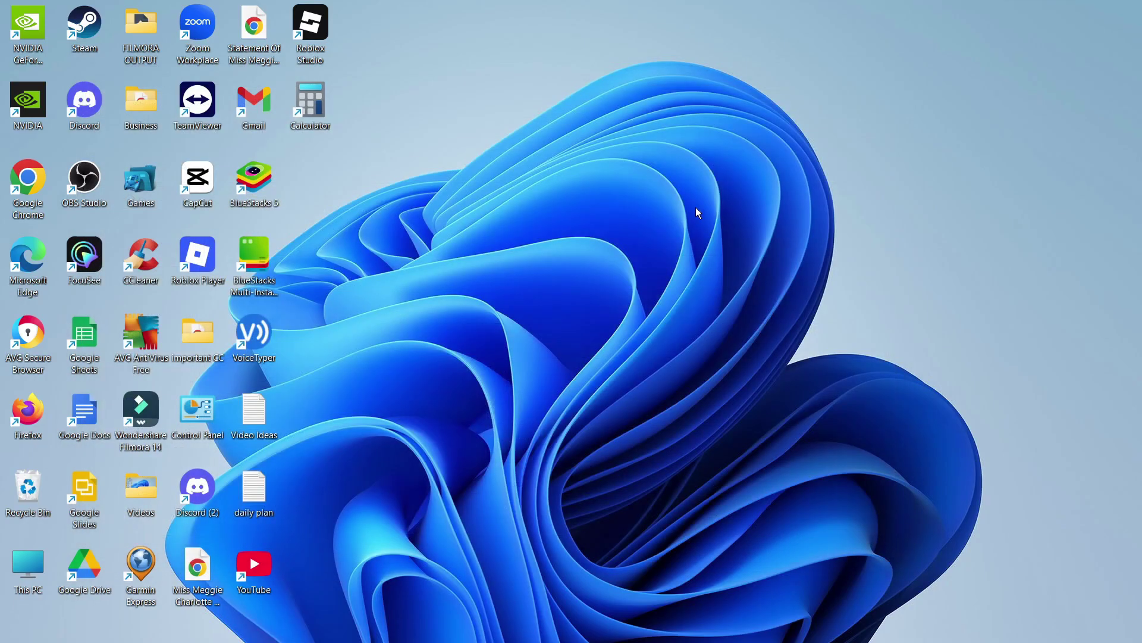
Step: On roblox.com in the browser, open the PLS DONATE game page and choose Play
{"action": "mouse_move", "coordinate": [986, 637]}
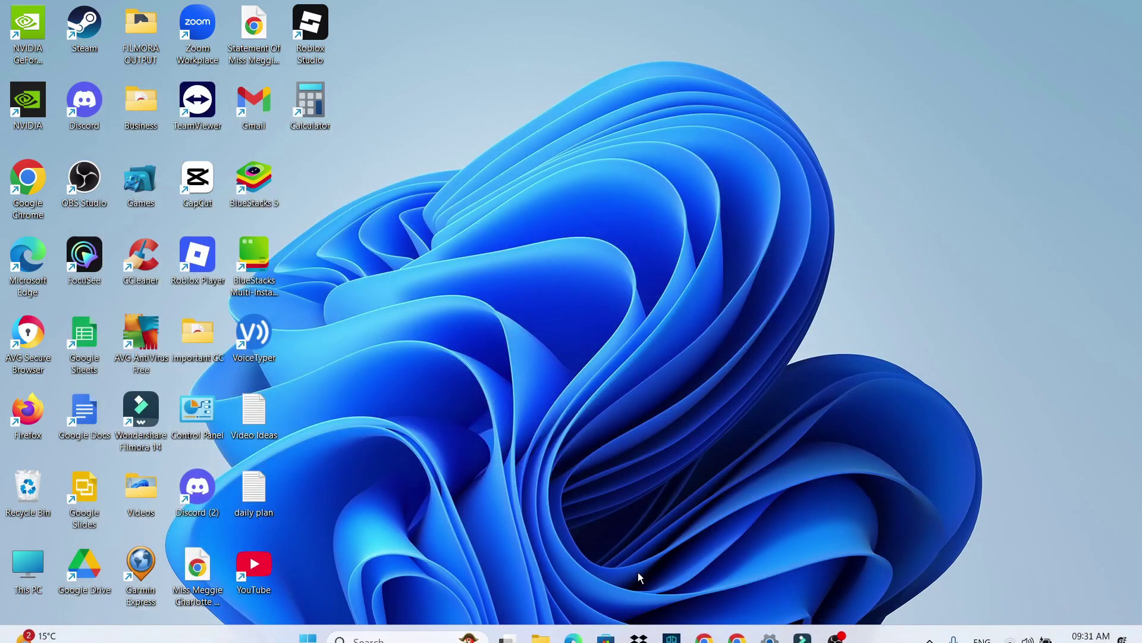
{"action": "left_click", "coordinate": [737, 625]}
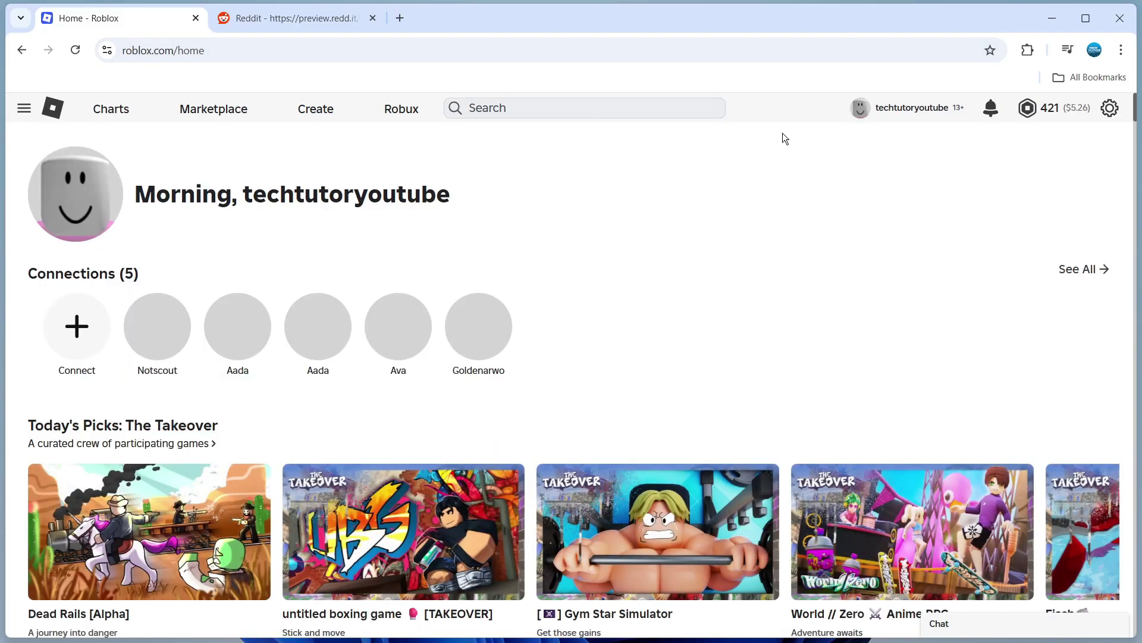
{"action": "scroll", "coordinate": [756, 167], "scroll_direction": "down", "scroll_amount": 4}
{"action": "scroll", "coordinate": [163, 385], "scroll_direction": "down", "scroll_amount": 2}
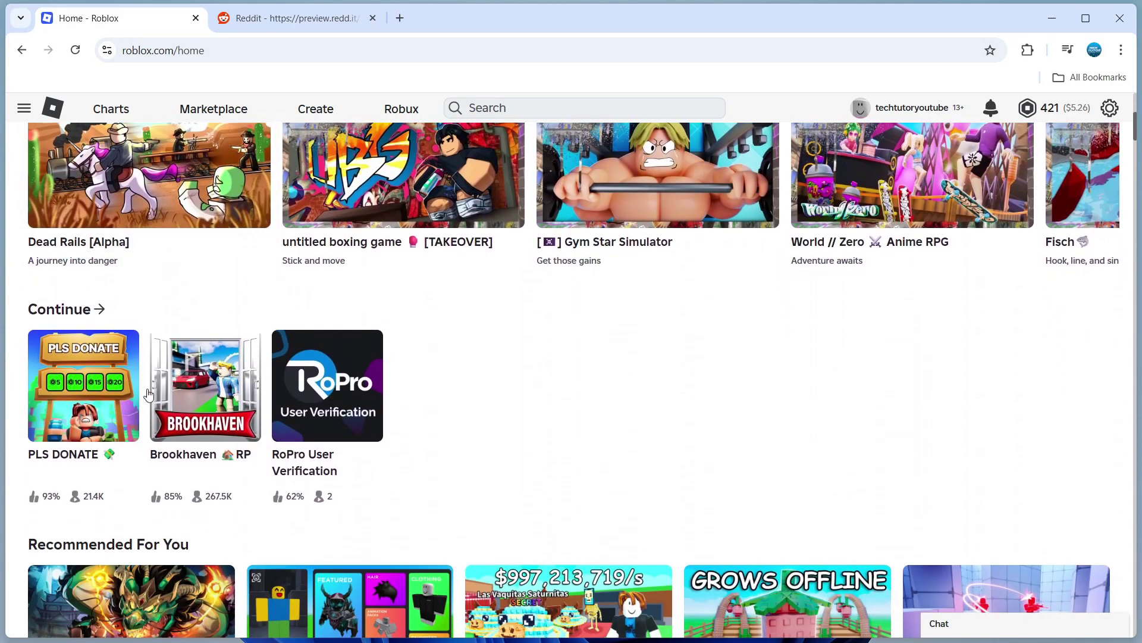
{"action": "left_click", "coordinate": [89, 386]}
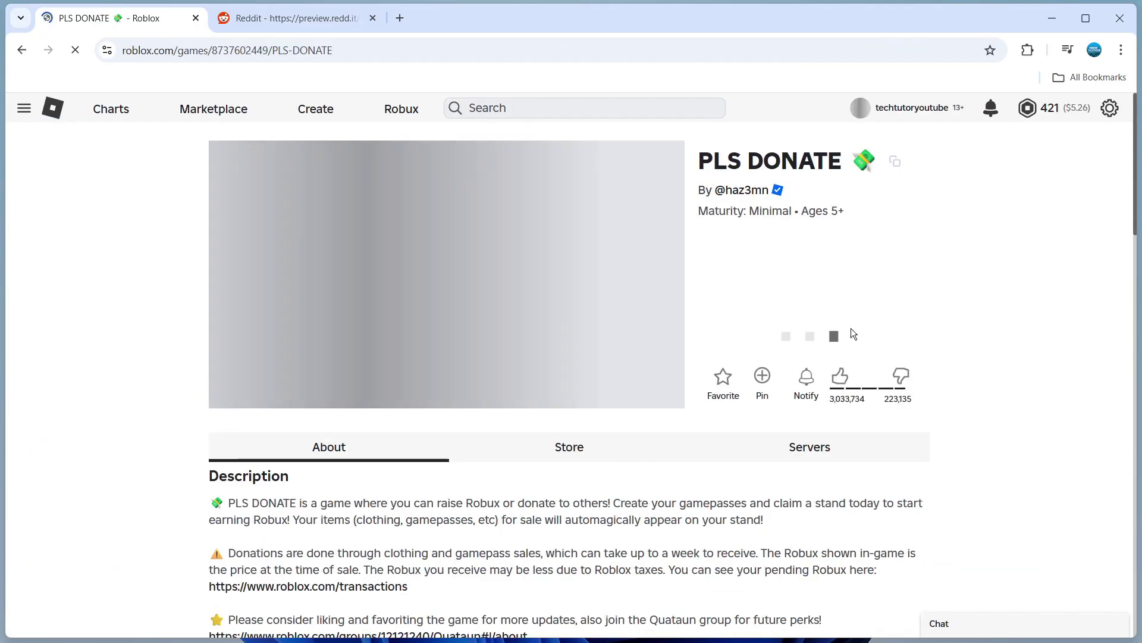
{"action": "left_click", "coordinate": [796, 341]}
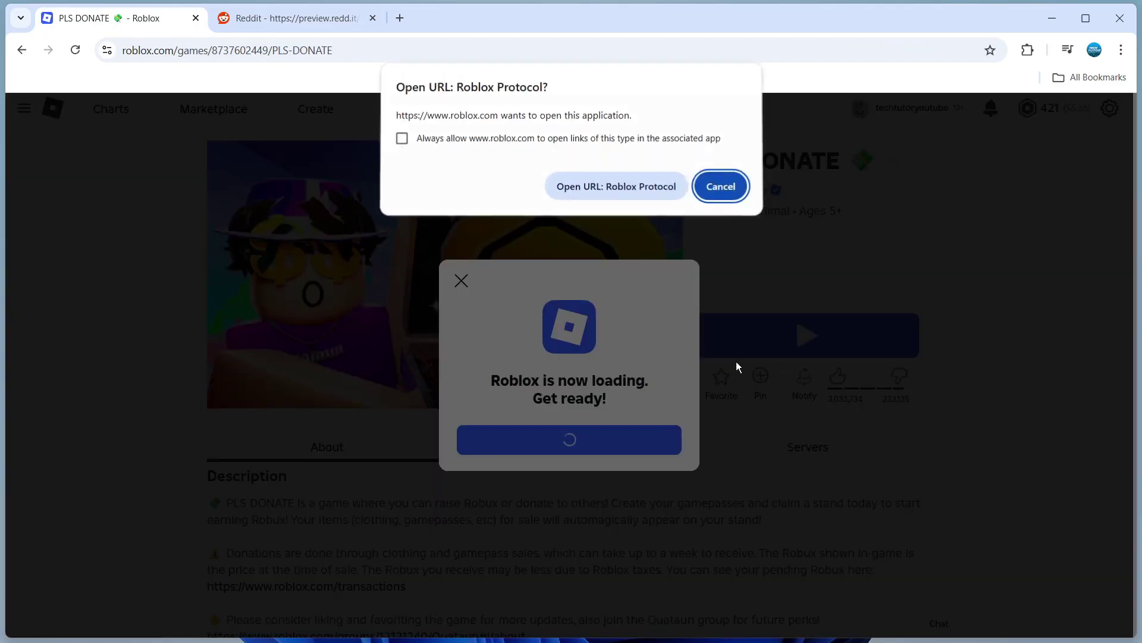
{"action": "left_click", "coordinate": [656, 196]}
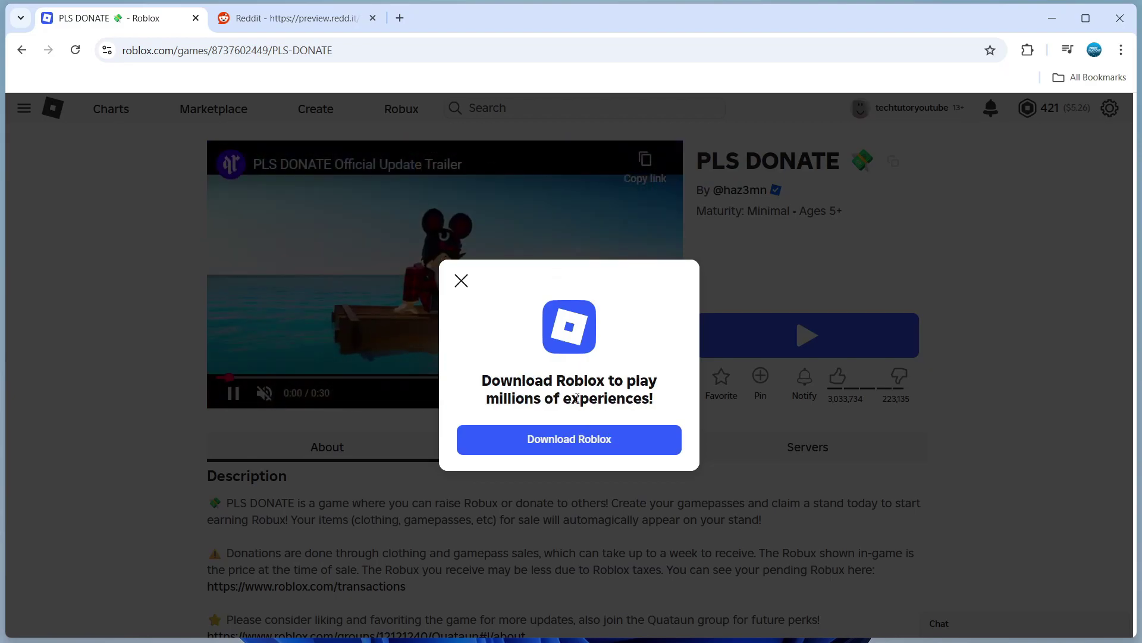
Step: Download the Roblox installer and run RobloxPlayerInstaller-69M7B98M2H.exe from the downloads list
{"action": "left_click", "coordinate": [565, 439]}
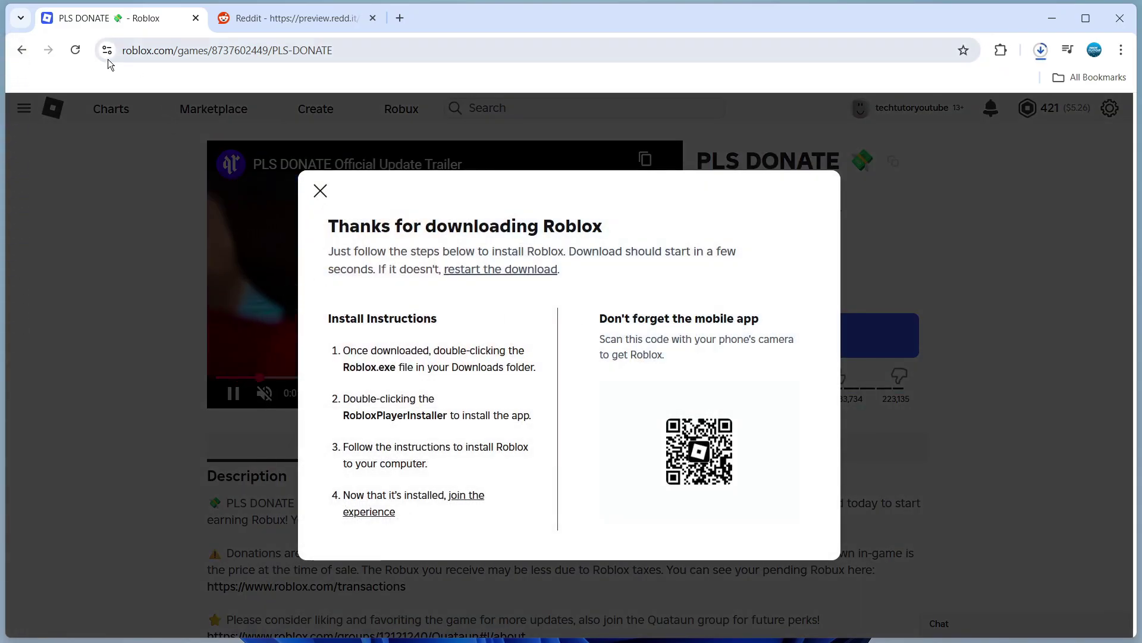
{"action": "left_click", "coordinate": [1041, 50]}
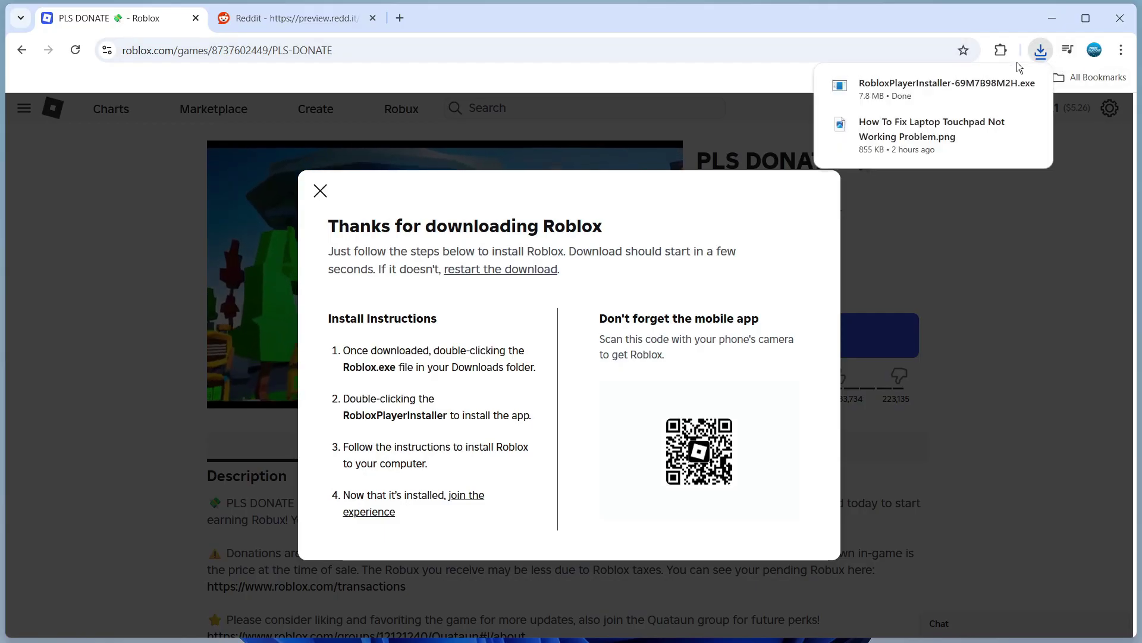
{"action": "left_click", "coordinate": [942, 87]}
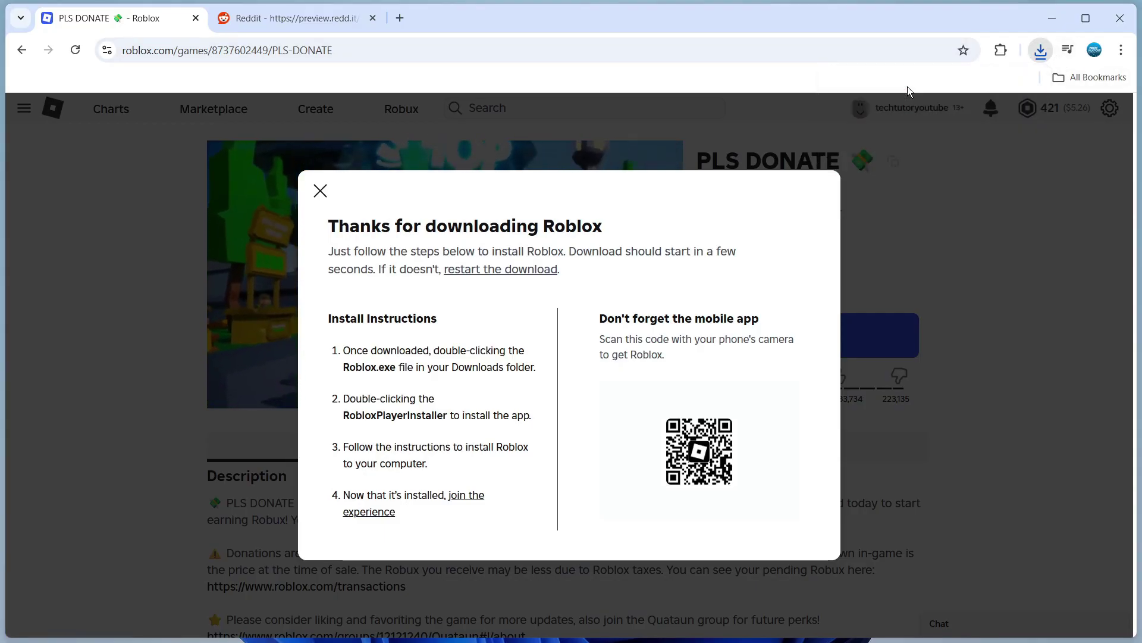
{"action": "left_click", "coordinate": [321, 191]}
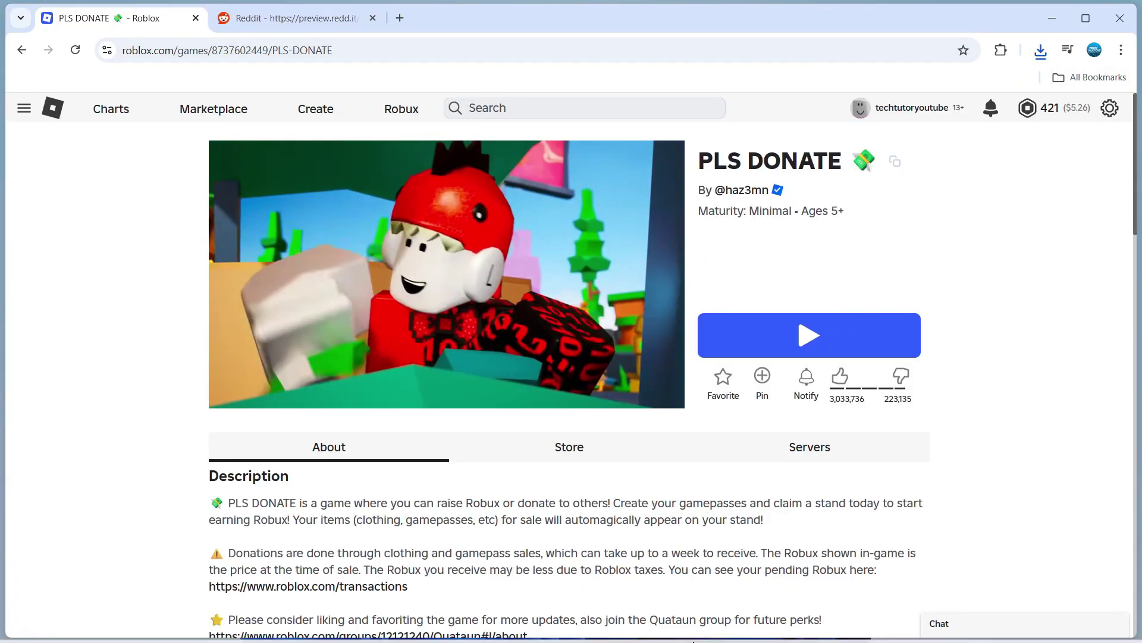
Step: Bring up the Roblox installer, let the app launch, and open the Sign In form
{"action": "left_click", "coordinate": [860, 631]}
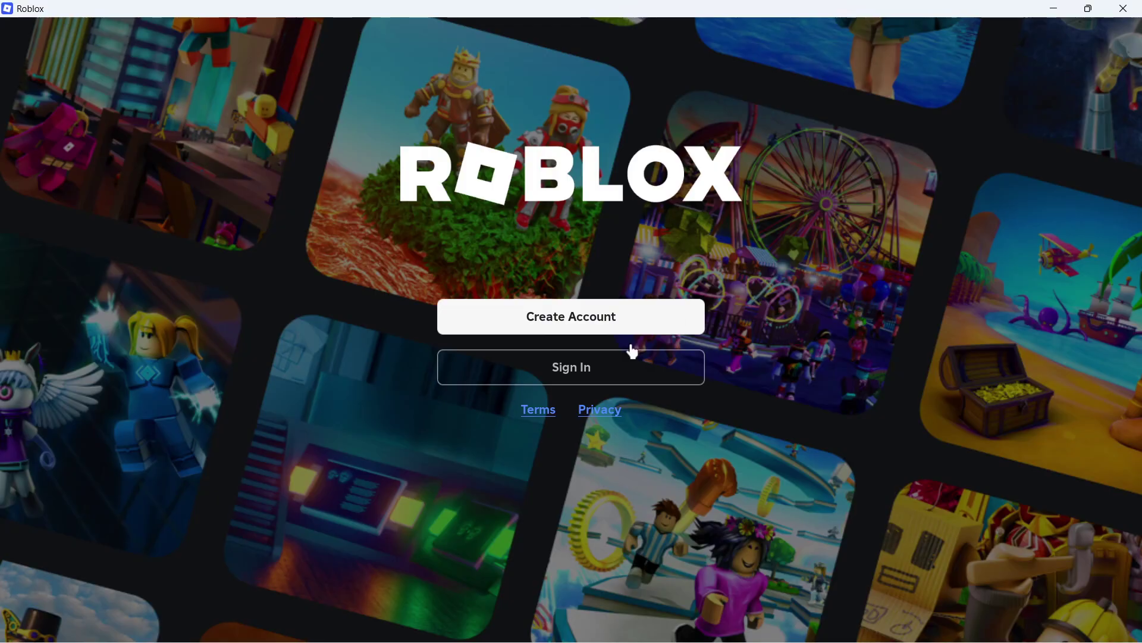
{"action": "left_click", "coordinate": [605, 380]}
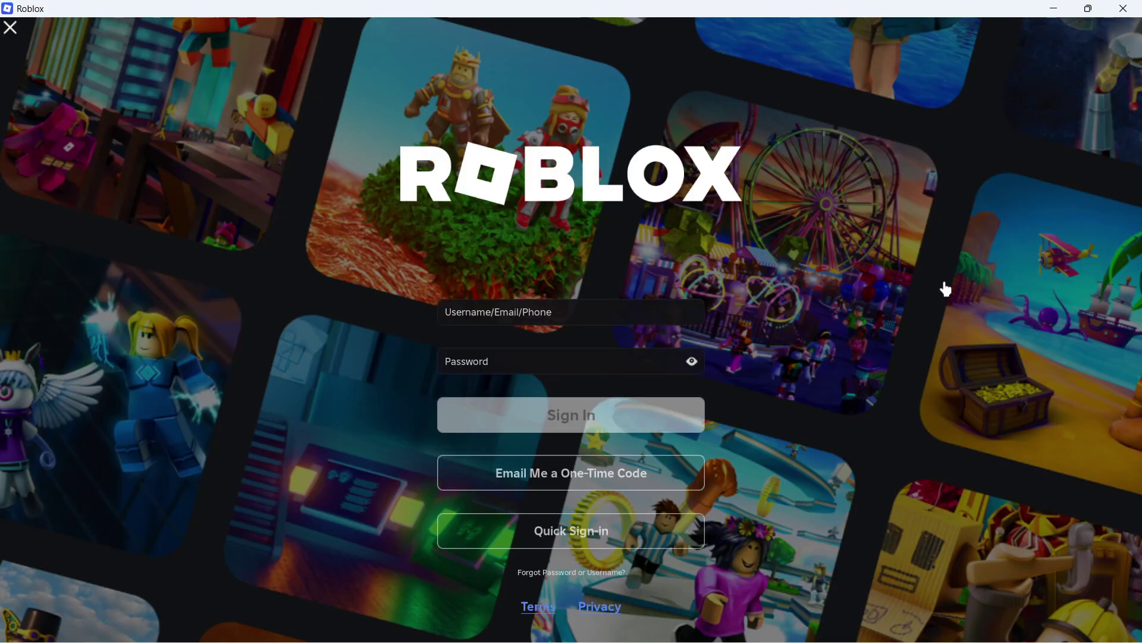